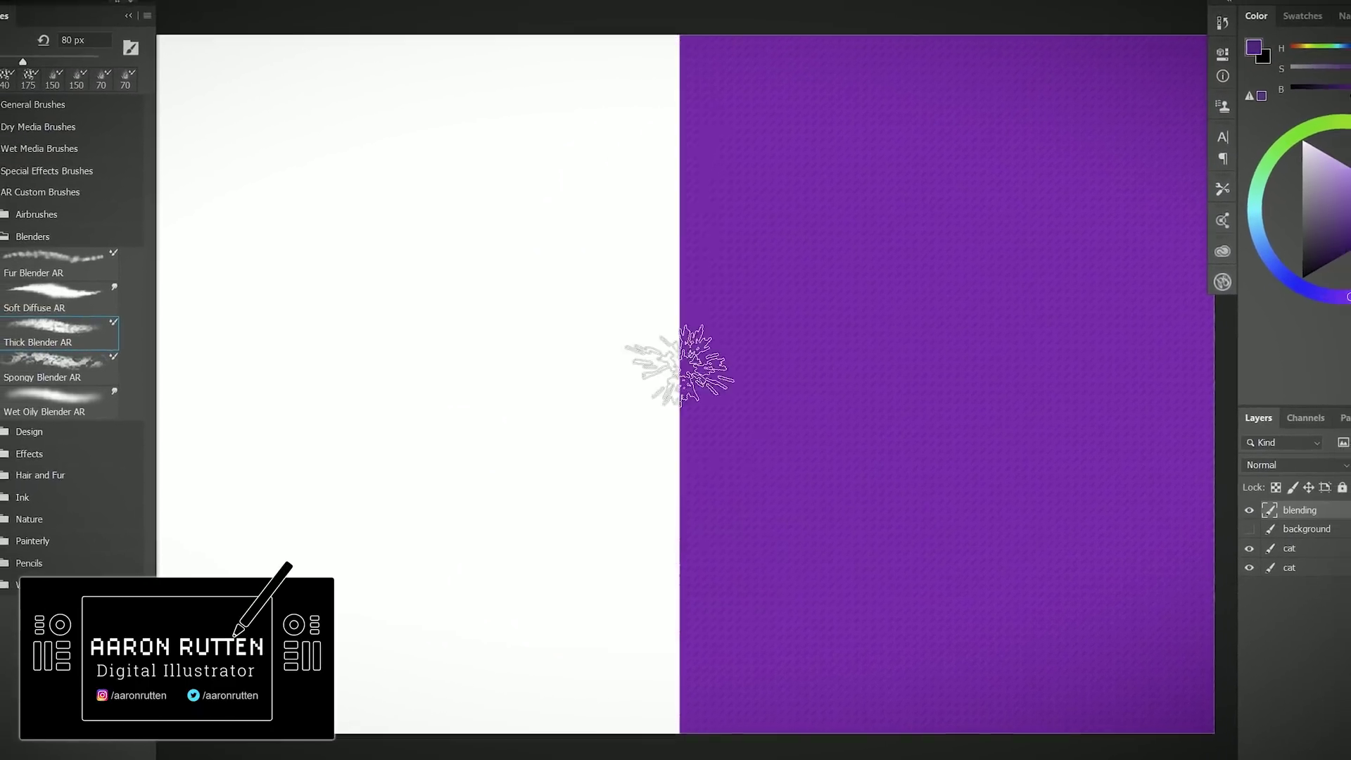
- Blend the purple edge softly into the white, leaving Fur Blender AR loaded at 70 px
{"action": "mouse_move", "coordinate": [679, 366]}
{"action": "left_mouse_down"}
{"action": "mouse_move", "coordinate": [669, 286]}
{"action": "mouse_move", "coordinate": [641, 333]}
{"action": "mouse_move", "coordinate": [691, 491]}
{"action": "mouse_move", "coordinate": [680, 286]}
{"action": "mouse_move", "coordinate": [667, 475]}
{"action": "left_mouse_up"}
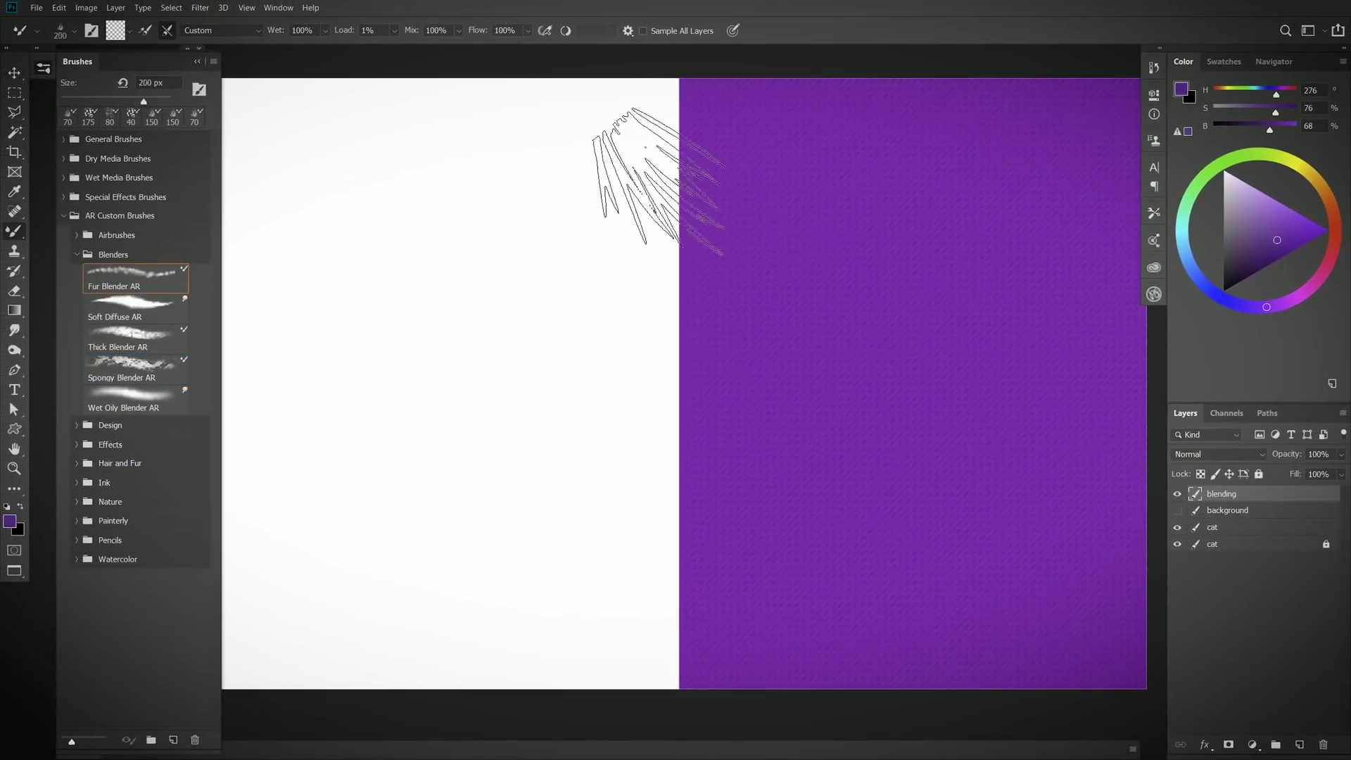
{"action": "left_click_drag", "start_coordinate": [637, 169], "coordinate": [704, 598]}
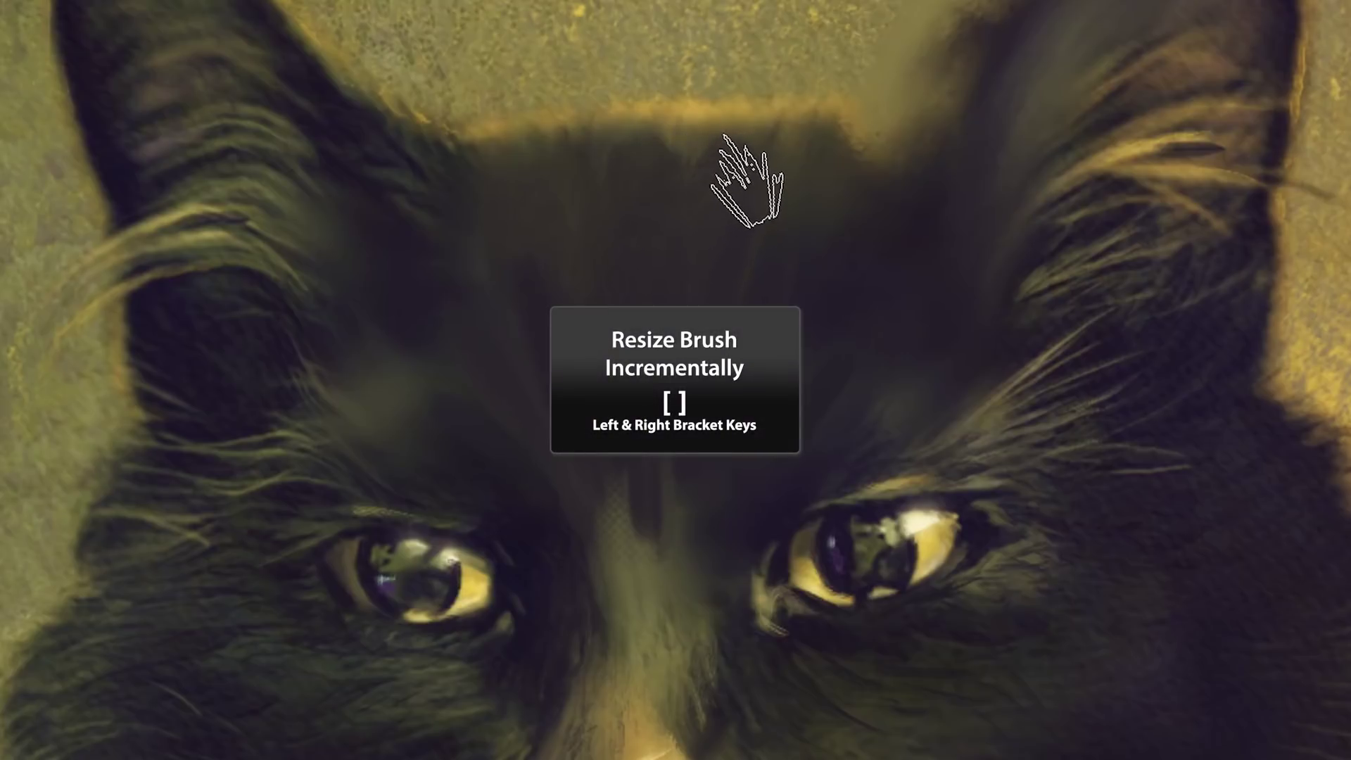
- Enlarge the Fur Blender AR brush to 150 px and blend fur strands along the cat's cheek edge
{"action": "key", "text": "bracketright"}
{"action": "key", "text": "bracketright"}
{"action": "key", "text": "bracketright"}
{"action": "key", "text": "bracketright"}
{"action": "key", "text": "bracketright"}
{"action": "key", "text": "bracketright"}
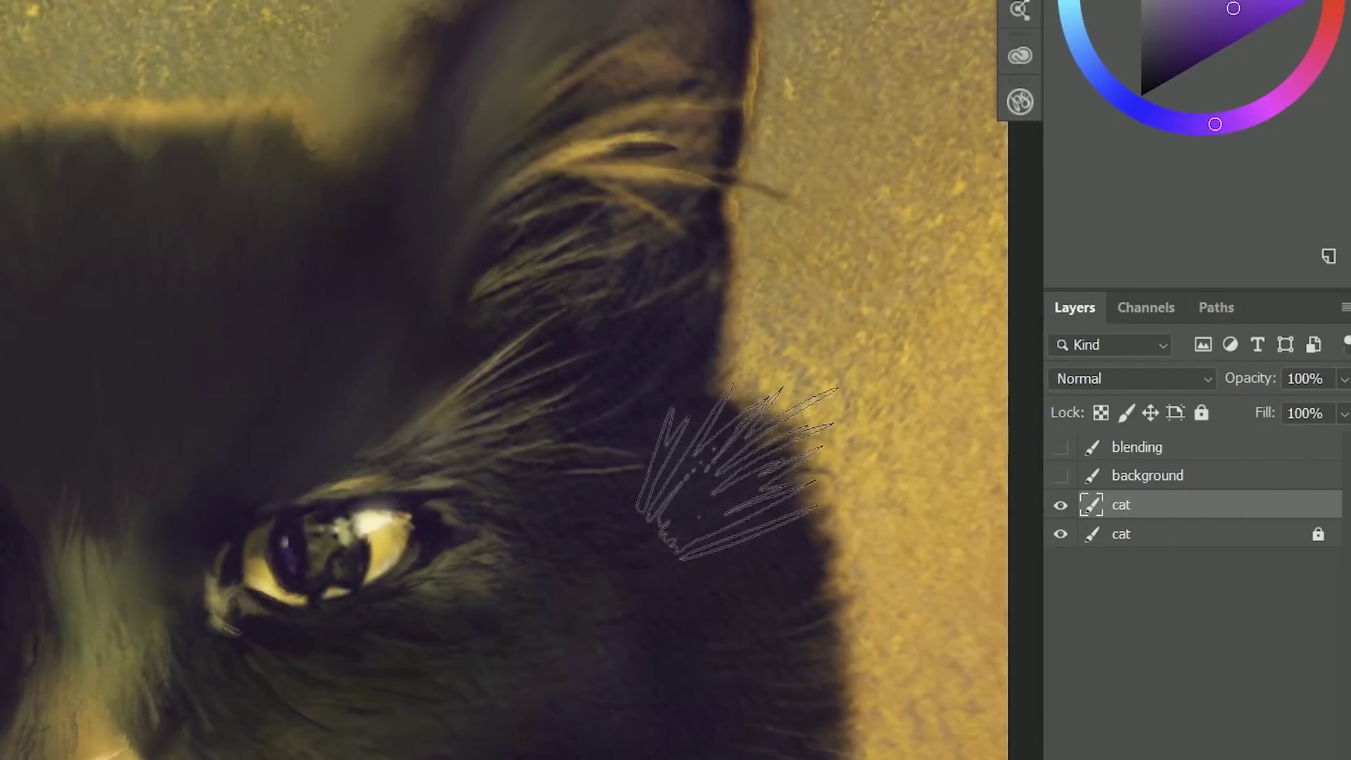
{"action": "mouse_move", "coordinate": [795, 493]}
{"action": "left_mouse_down"}
{"action": "mouse_move", "coordinate": [814, 558]}
{"action": "mouse_move", "coordinate": [790, 610]}
{"action": "mouse_move", "coordinate": [799, 670]}
{"action": "mouse_move", "coordinate": [838, 658]}
{"action": "mouse_move", "coordinate": [821, 759]}
{"action": "left_mouse_up"}
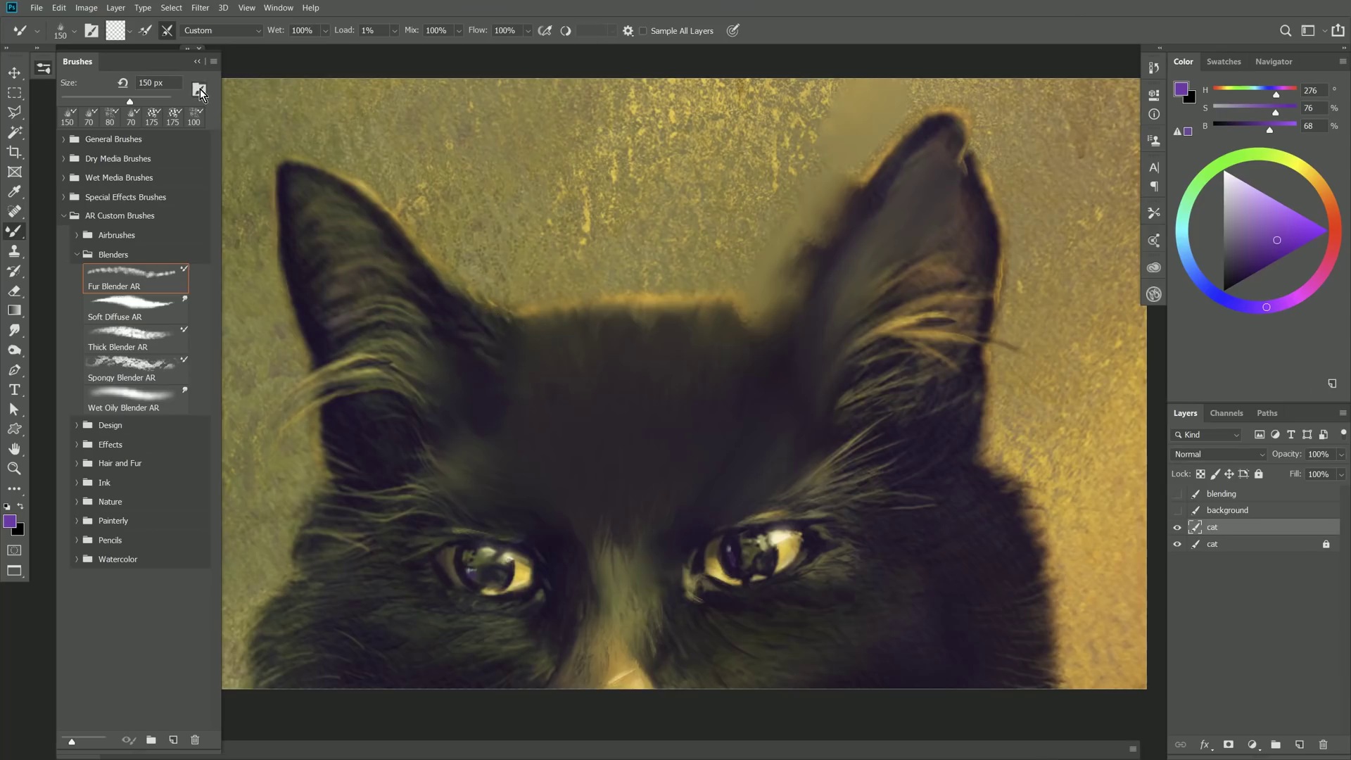
- In Brush Settings > Shape Dynamics, switch Angle Jitter Control from Pen Tilt to Rotation
{"action": "left_click", "coordinate": [200, 89]}
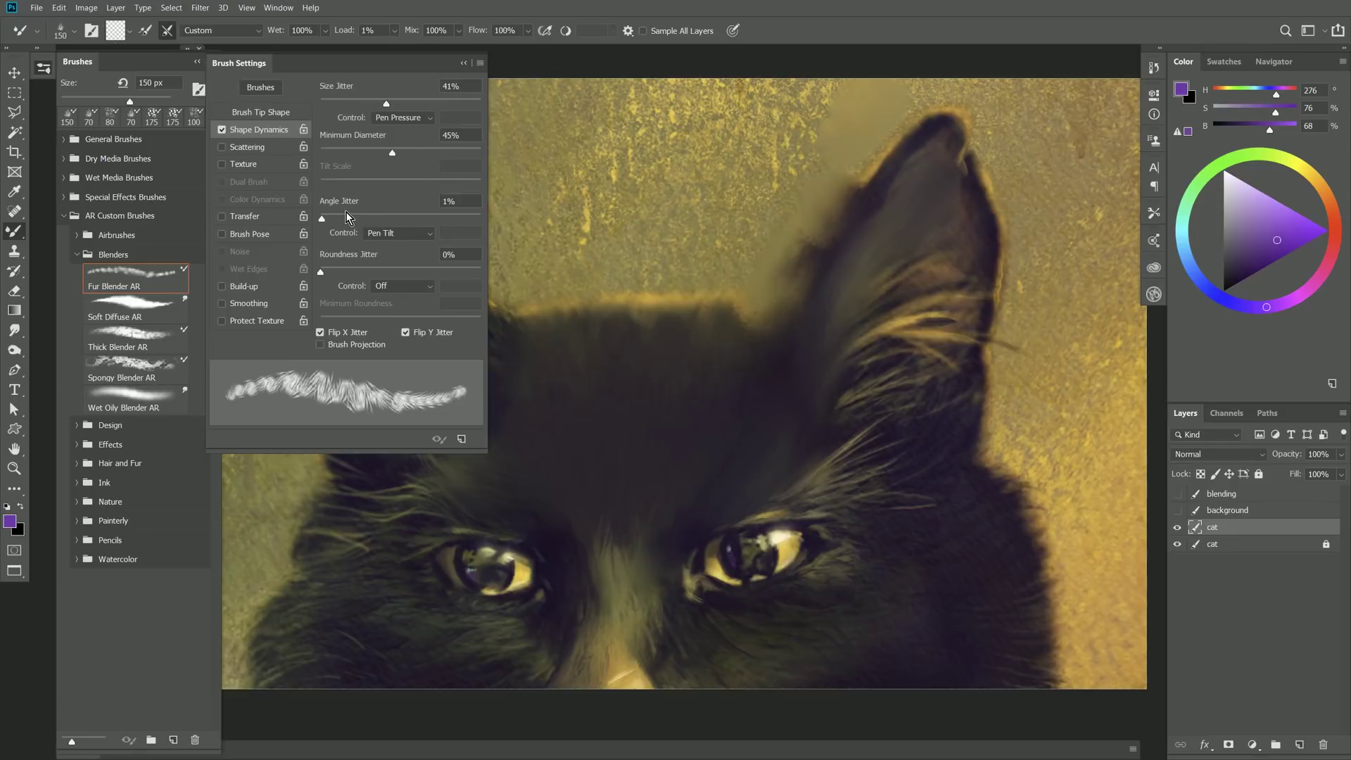
{"action": "left_click", "coordinate": [395, 232]}
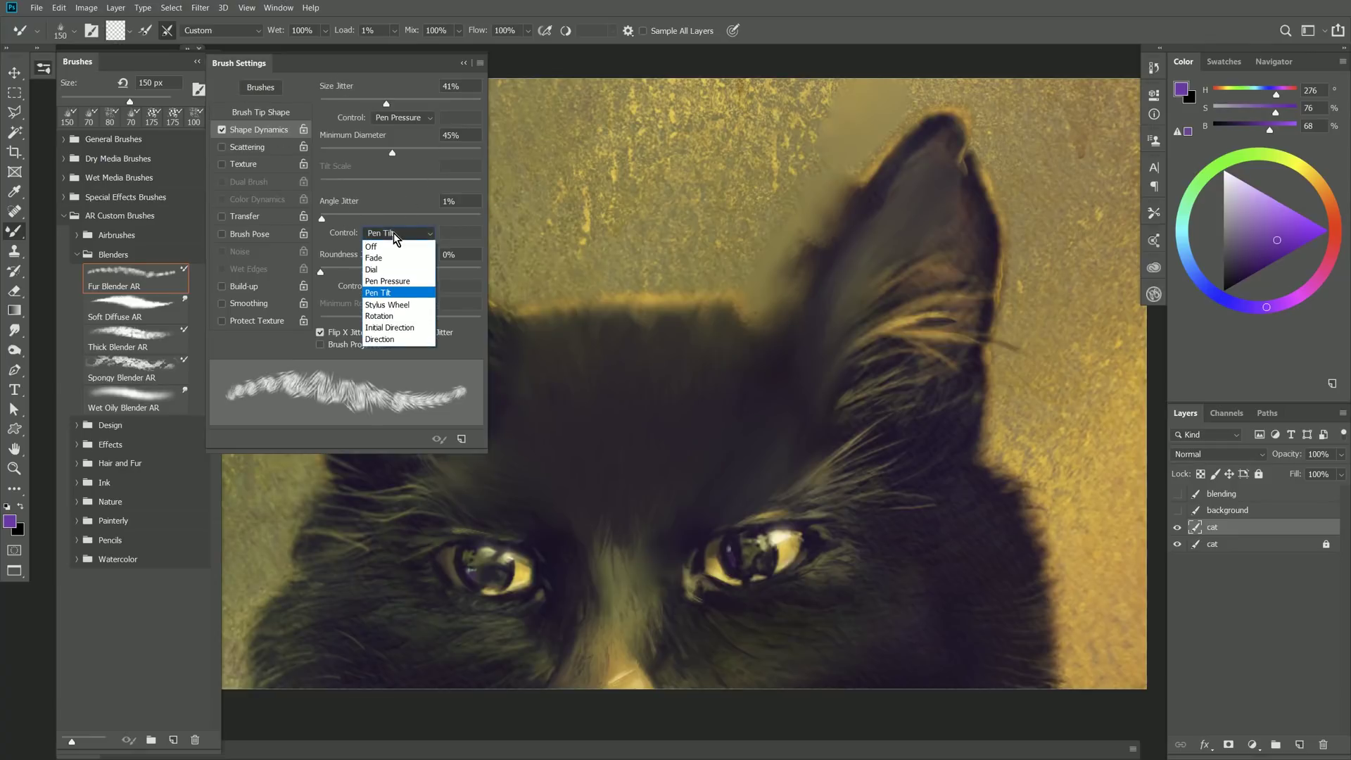
{"action": "left_click", "coordinate": [396, 317]}
{"action": "key", "text": "F5"}
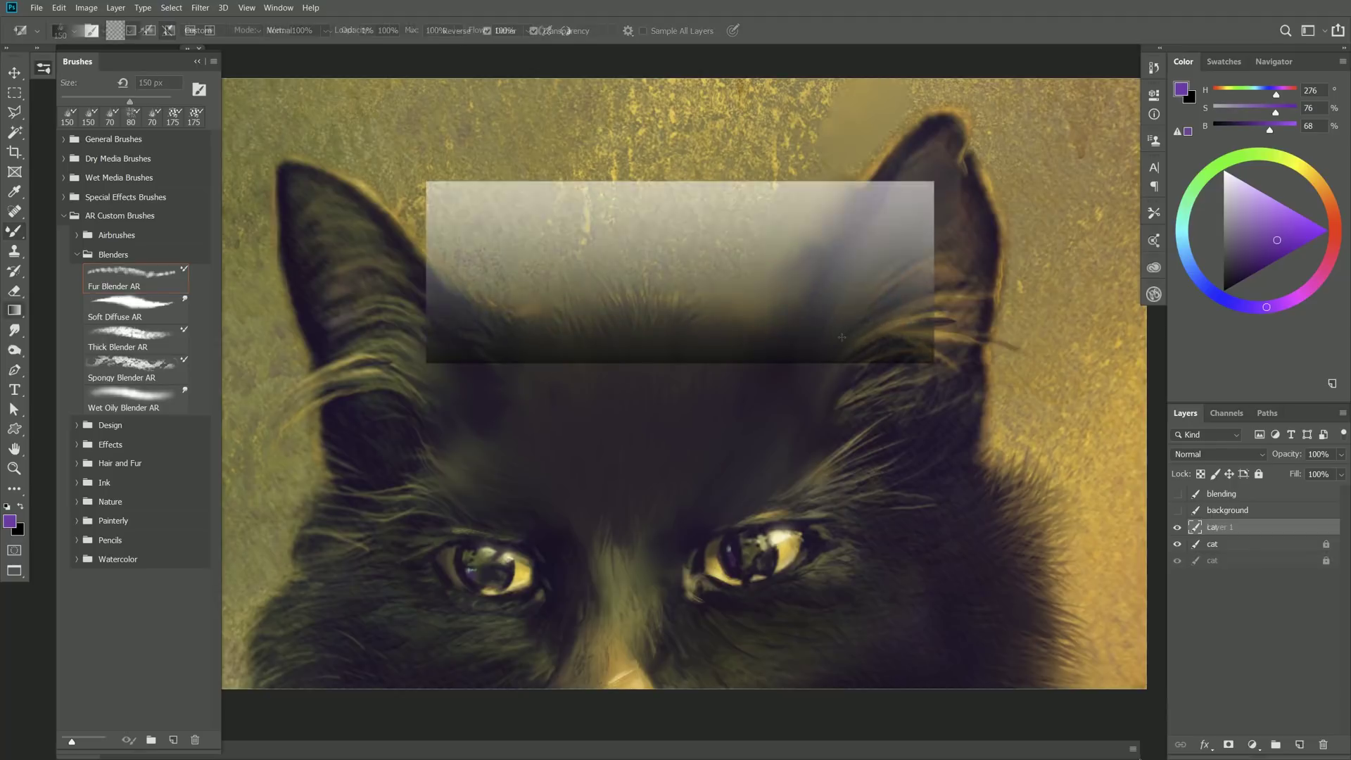
- Load Fur Blender AR and smear the Layer 1 gradient rectangle into wispy fur streaks
{"action": "left_click", "coordinate": [145, 282]}
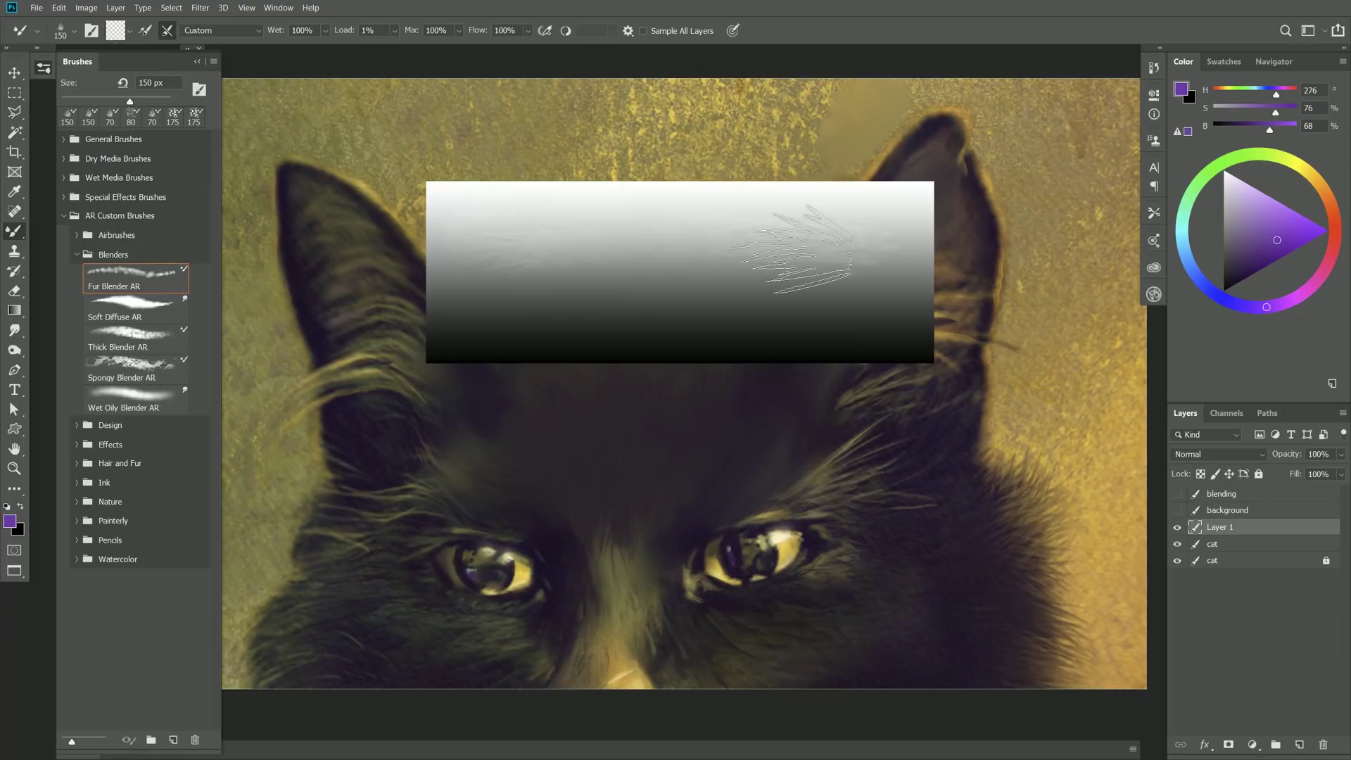
{"action": "mouse_move", "coordinate": [791, 248]}
{"action": "left_mouse_down"}
{"action": "mouse_move", "coordinate": [675, 295]}
{"action": "mouse_move", "coordinate": [773, 309]}
{"action": "mouse_move", "coordinate": [510, 316]}
{"action": "mouse_move", "coordinate": [863, 323]}
{"action": "mouse_move", "coordinate": [508, 326]}
{"action": "mouse_move", "coordinate": [737, 326]}
{"action": "mouse_move", "coordinate": [625, 310]}
{"action": "mouse_move", "coordinate": [648, 297]}
{"action": "mouse_move", "coordinate": [560, 267]}
{"action": "mouse_move", "coordinate": [733, 254]}
{"action": "mouse_move", "coordinate": [506, 239]}
{"action": "mouse_move", "coordinate": [841, 235]}
{"action": "mouse_move", "coordinate": [498, 235]}
{"action": "mouse_move", "coordinate": [840, 232]}
{"action": "mouse_move", "coordinate": [551, 265]}
{"action": "mouse_move", "coordinate": [784, 291]}
{"action": "mouse_move", "coordinate": [554, 332]}
{"action": "mouse_move", "coordinate": [736, 343]}
{"action": "mouse_move", "coordinate": [551, 342]}
{"action": "mouse_move", "coordinate": [866, 349]}
{"action": "mouse_move", "coordinate": [489, 352]}
{"action": "mouse_move", "coordinate": [836, 347]}
{"action": "mouse_move", "coordinate": [514, 355]}
{"action": "mouse_move", "coordinate": [483, 300]}
{"action": "mouse_move", "coordinate": [540, 180]}
{"action": "mouse_move", "coordinate": [476, 209]}
{"action": "mouse_move", "coordinate": [482, 256]}
{"action": "mouse_move", "coordinate": [536, 338]}
{"action": "mouse_move", "coordinate": [525, 326]}
{"action": "mouse_move", "coordinate": [634, 269]}
{"action": "mouse_move", "coordinate": [559, 303]}
{"action": "mouse_move", "coordinate": [538, 204]}
{"action": "mouse_move", "coordinate": [529, 242]}
{"action": "mouse_move", "coordinate": [770, 284]}
{"action": "mouse_move", "coordinate": [617, 302]}
{"action": "mouse_move", "coordinate": [814, 234]}
{"action": "mouse_move", "coordinate": [908, 310]}
{"action": "left_mouse_up"}
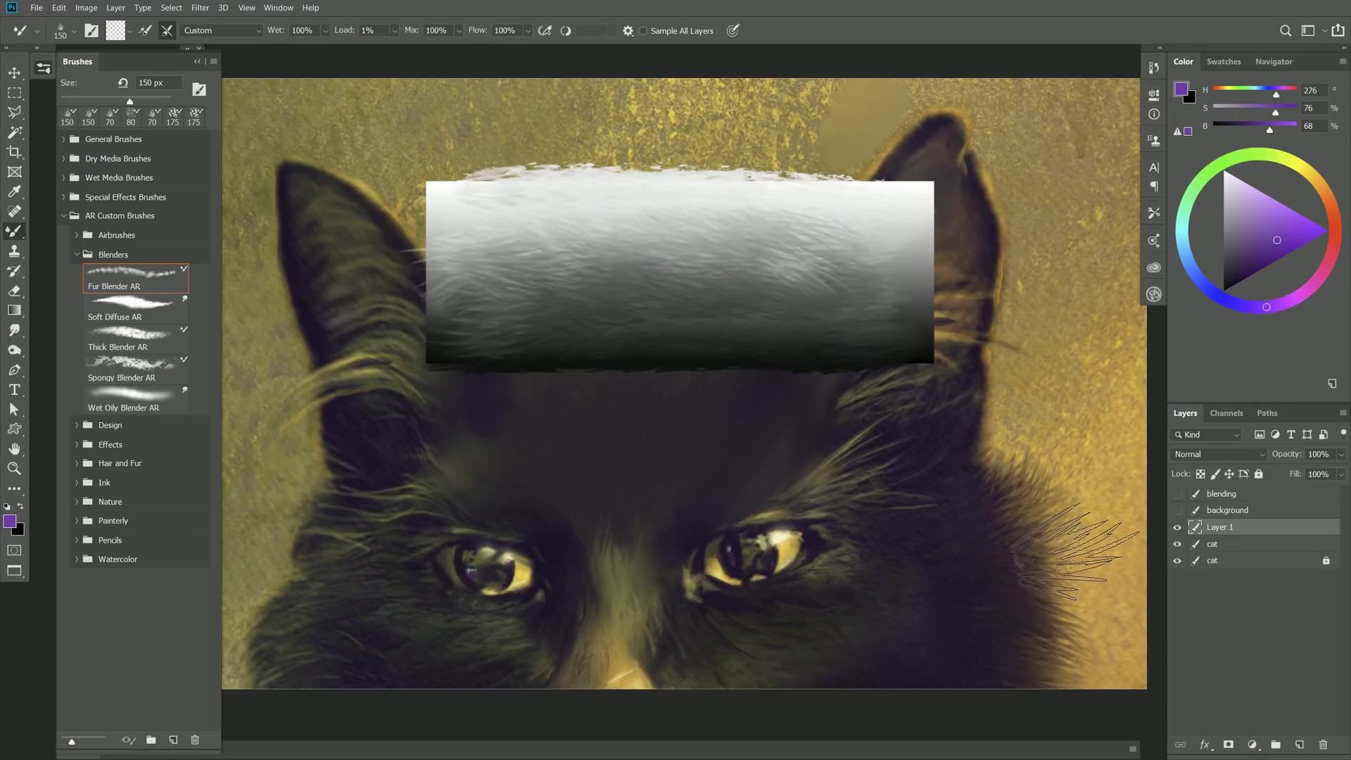
- Delete the gradient test layer, show the background layer and choose Spongy Blender AR
{"action": "key", "text": "Delete"}
{"action": "left_click", "coordinate": [1179, 512]}
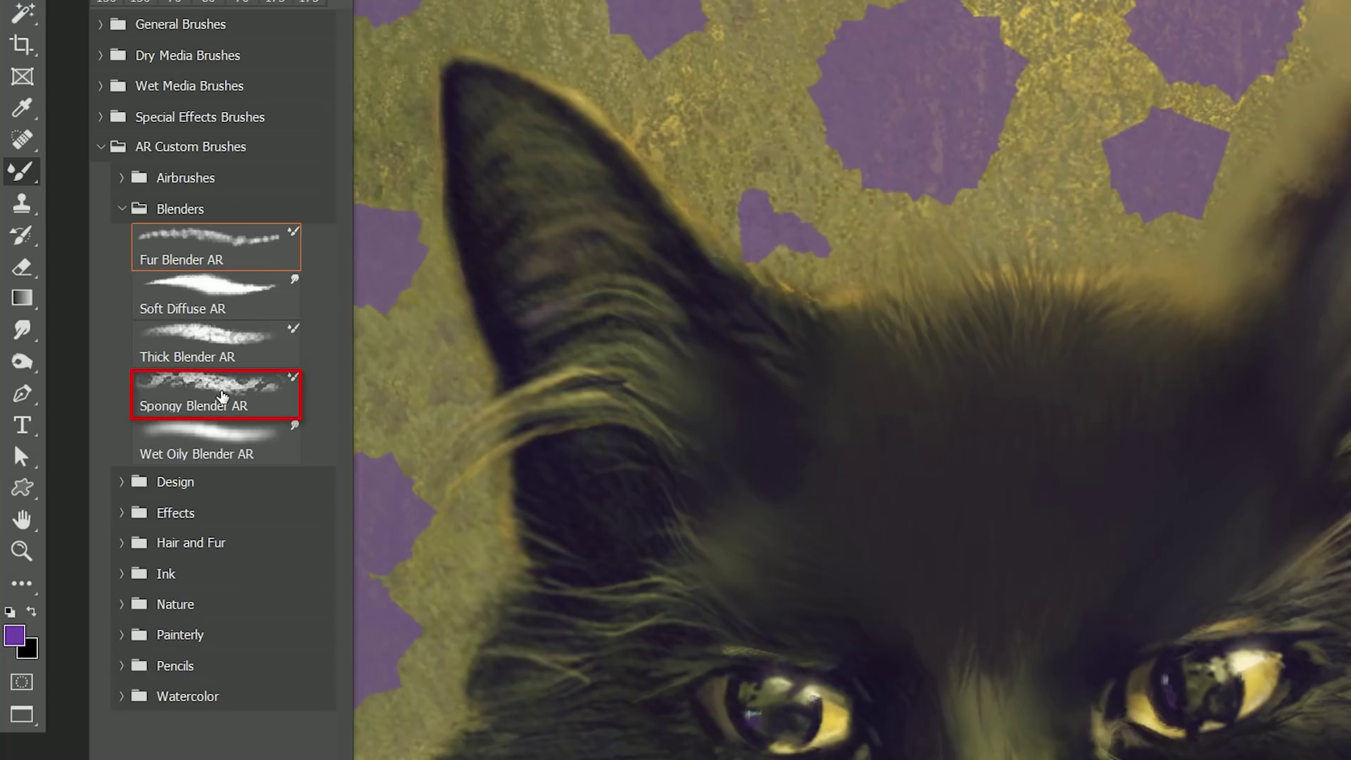
{"action": "left_click", "coordinate": [222, 396]}
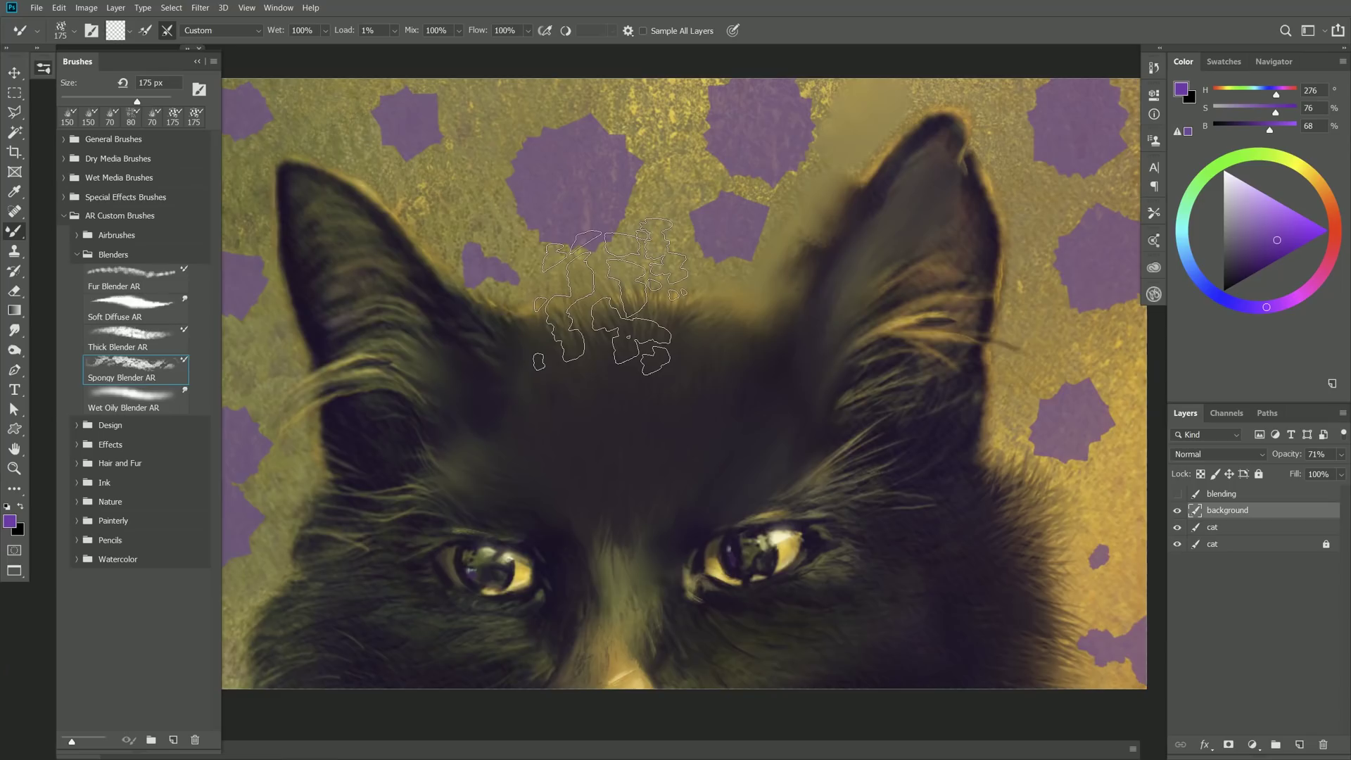
- Sponge the forehead, right-edge and left-ear purple patches into the yellow, then shrink the brush
{"action": "mouse_move", "coordinate": [608, 204]}
{"action": "left_mouse_down"}
{"action": "mouse_move", "coordinate": [563, 161]}
{"action": "mouse_move", "coordinate": [565, 208]}
{"action": "mouse_move", "coordinate": [598, 189]}
{"action": "mouse_move", "coordinate": [557, 153]}
{"action": "mouse_move", "coordinate": [622, 175]}
{"action": "mouse_move", "coordinate": [592, 235]}
{"action": "mouse_move", "coordinate": [605, 164]}
{"action": "mouse_move", "coordinate": [555, 160]}
{"action": "mouse_move", "coordinate": [544, 194]}
{"action": "mouse_move", "coordinate": [605, 240]}
{"action": "mouse_move", "coordinate": [730, 250]}
{"action": "mouse_move", "coordinate": [731, 200]}
{"action": "left_mouse_up"}
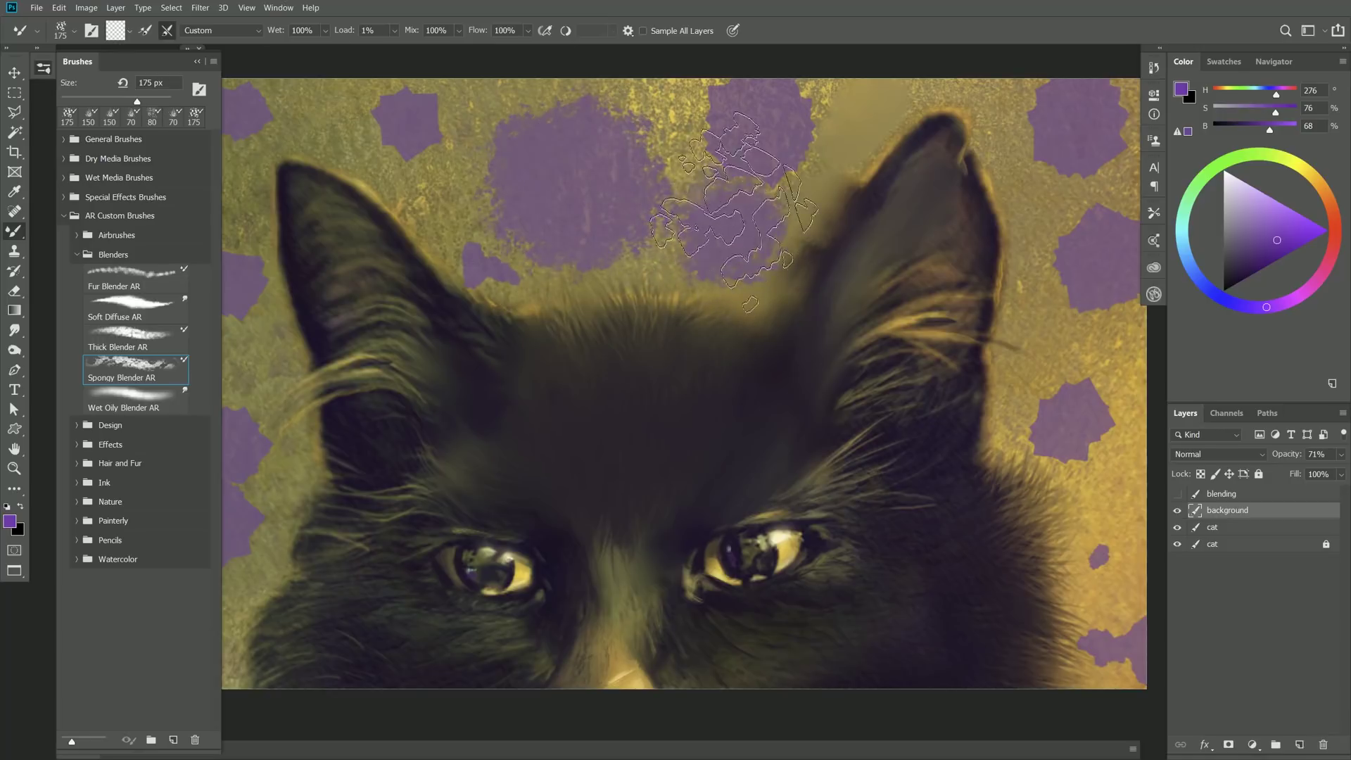
{"action": "mouse_move", "coordinate": [715, 151]}
{"action": "left_mouse_down"}
{"action": "mouse_move", "coordinate": [803, 130]}
{"action": "mouse_move", "coordinate": [778, 102]}
{"action": "mouse_move", "coordinate": [817, 157]}
{"action": "mouse_move", "coordinate": [1049, 140]}
{"action": "mouse_move", "coordinate": [1042, 204]}
{"action": "mouse_move", "coordinate": [1088, 159]}
{"action": "left_mouse_up"}
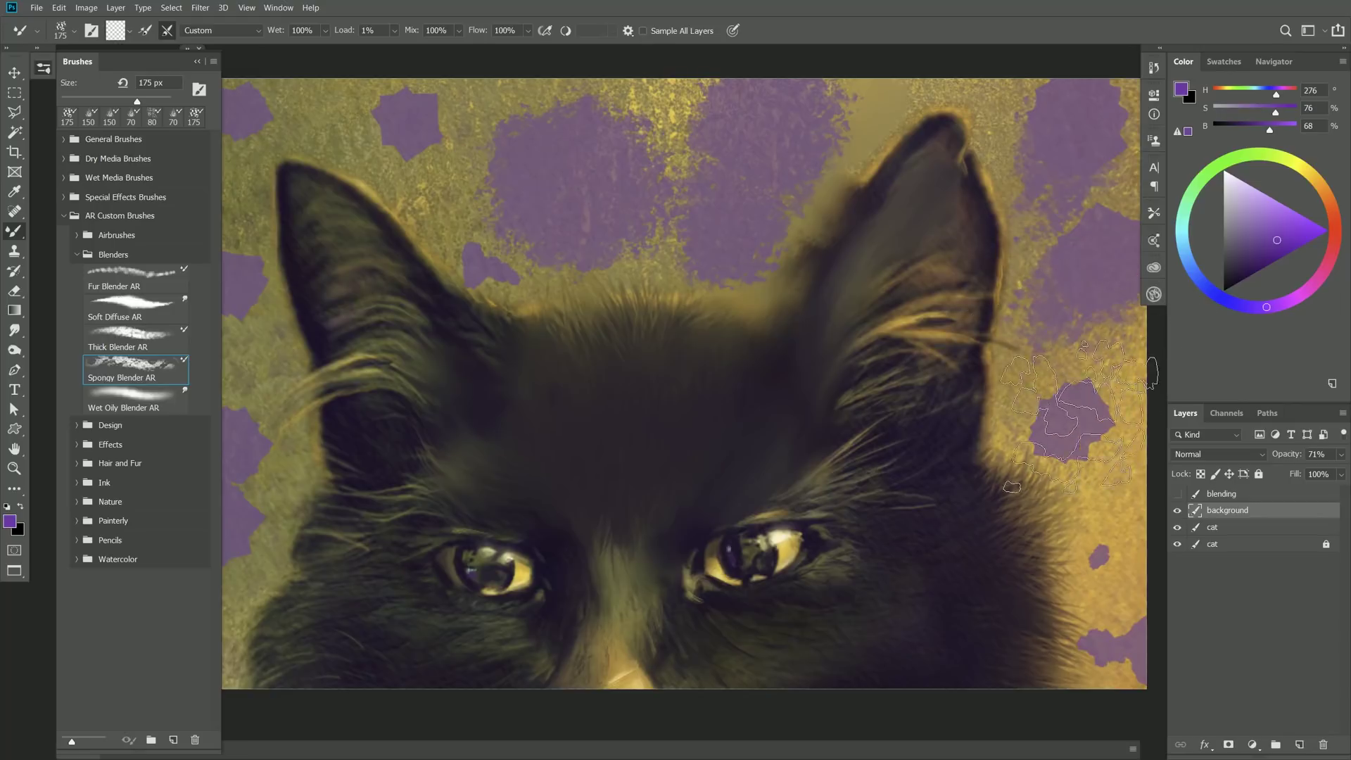
{"action": "mouse_move", "coordinate": [1087, 423]}
{"action": "left_mouse_down"}
{"action": "mouse_move", "coordinate": [1126, 303]}
{"action": "mouse_move", "coordinate": [1098, 470]}
{"action": "left_mouse_up"}
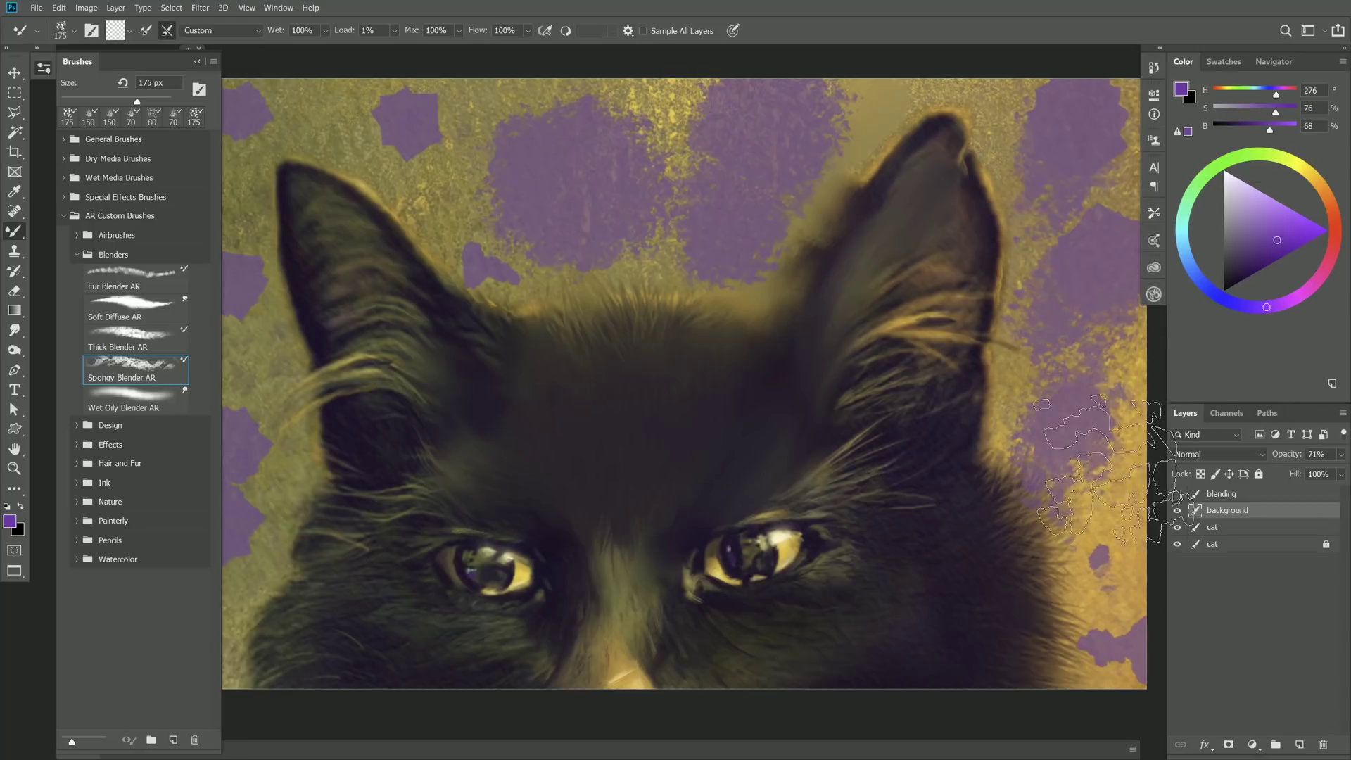
{"action": "mouse_move", "coordinate": [539, 211]}
{"action": "left_mouse_down"}
{"action": "mouse_move", "coordinate": [397, 133]}
{"action": "mouse_move", "coordinate": [416, 190]}
{"action": "mouse_move", "coordinate": [479, 257]}
{"action": "mouse_move", "coordinate": [432, 169]}
{"action": "mouse_move", "coordinate": [250, 141]}
{"action": "mouse_move", "coordinate": [275, 162]}
{"action": "mouse_move", "coordinate": [257, 257]}
{"action": "mouse_move", "coordinate": [296, 289]}
{"action": "mouse_move", "coordinate": [263, 310]}
{"action": "mouse_move", "coordinate": [243, 468]}
{"action": "mouse_move", "coordinate": [274, 503]}
{"action": "mouse_move", "coordinate": [268, 528]}
{"action": "mouse_move", "coordinate": [310, 486]}
{"action": "left_mouse_up"}
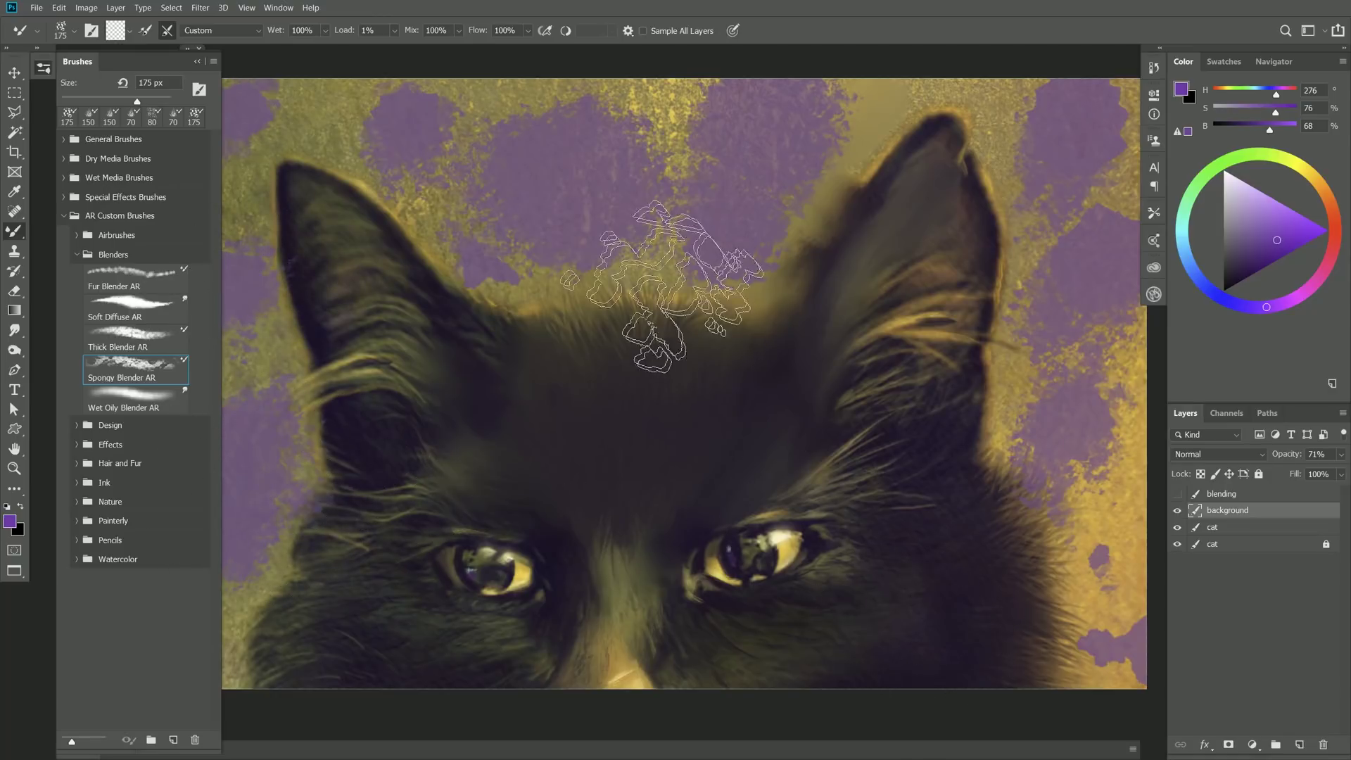
{"action": "key", "text": "bracketleft"}
{"action": "key", "text": "bracketleft"}
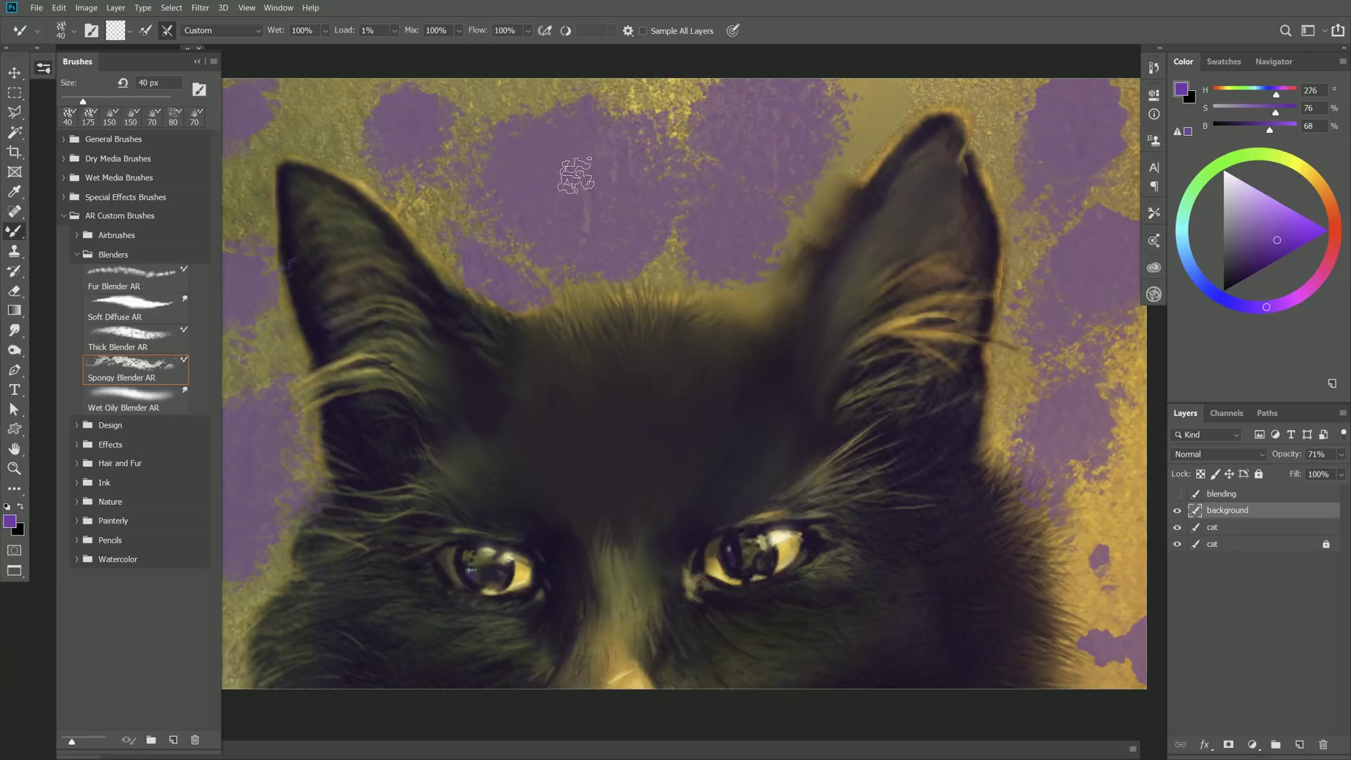
- Hide the background layer, show and select the blending layer, and choose Thick Blender AR
{"action": "left_click", "coordinate": [1179, 511]}
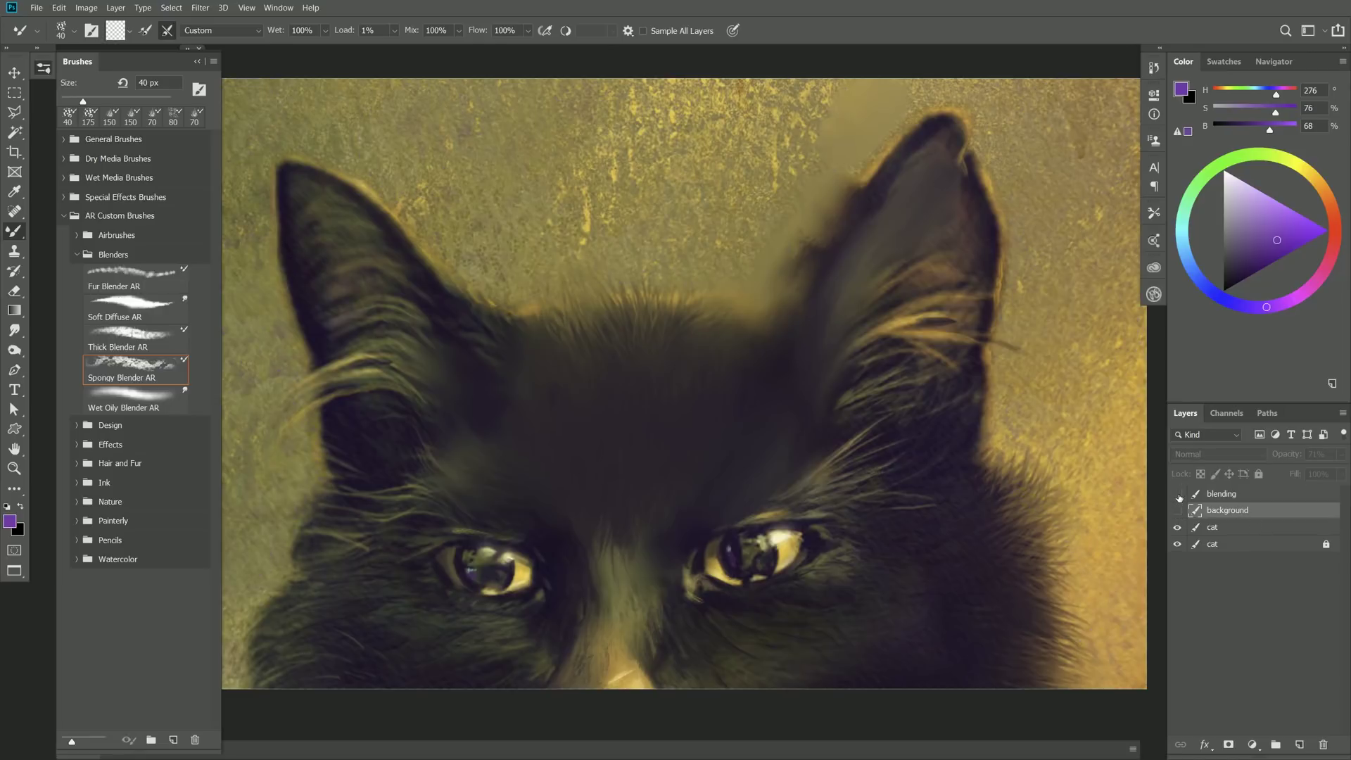
{"action": "left_click", "coordinate": [1177, 494]}
{"action": "left_click", "coordinate": [1229, 499]}
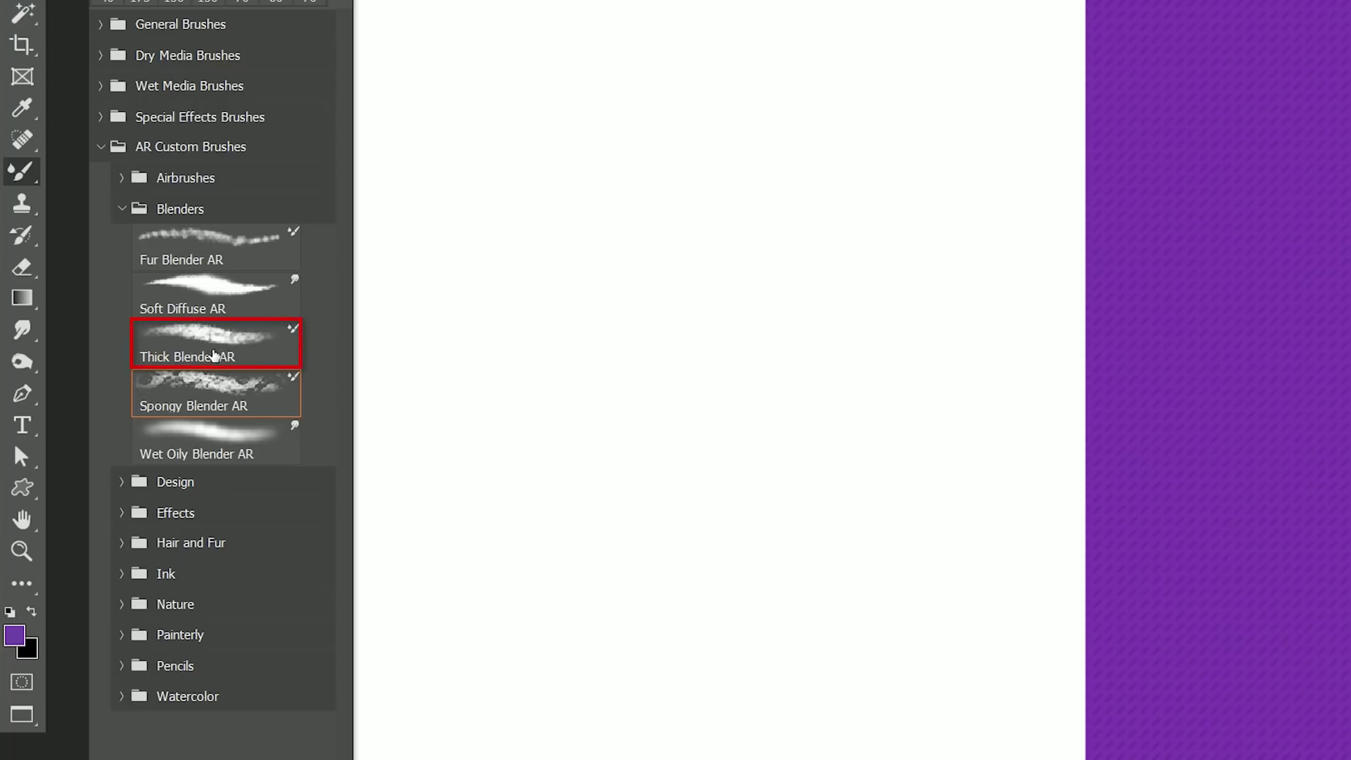
{"action": "left_click", "coordinate": [214, 355]}
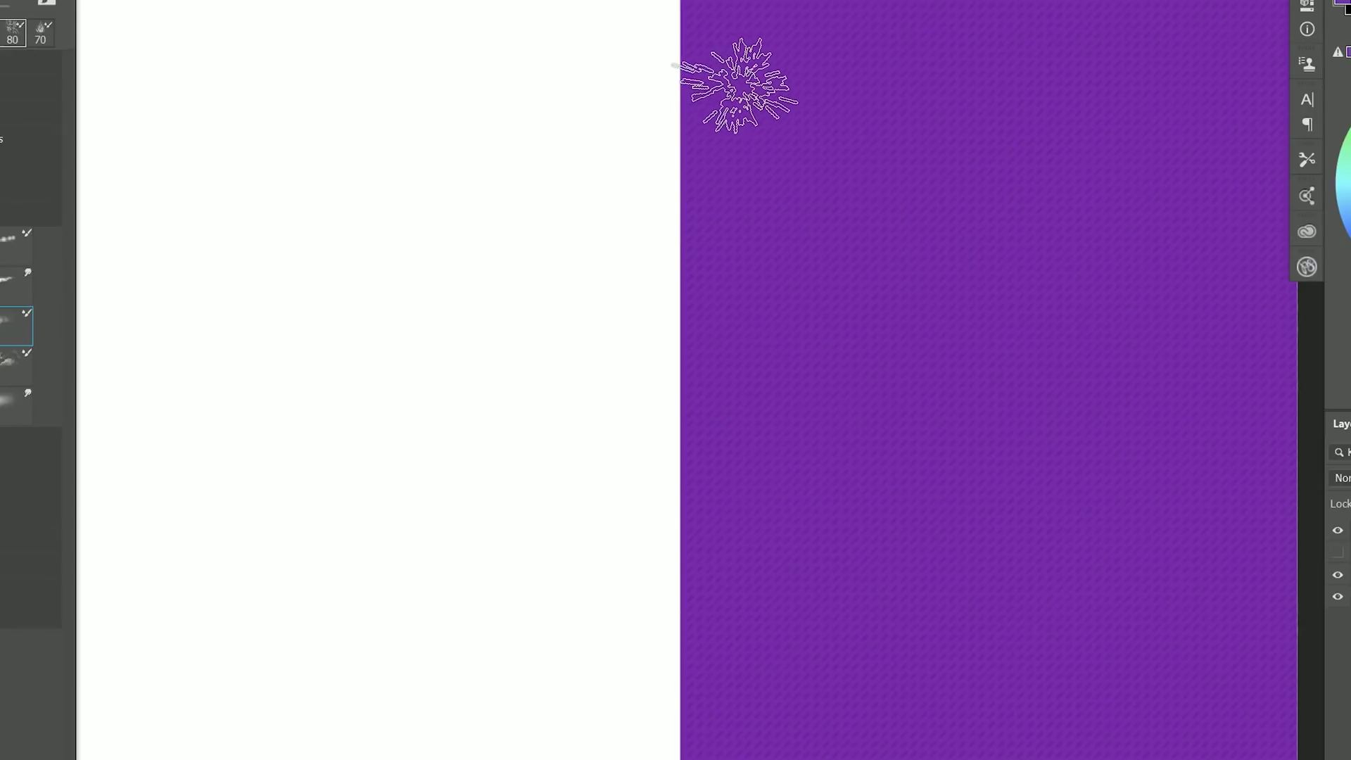
- Drag thick purple streaks leftward into the white half, undoing one stray bottom smear
{"action": "mouse_move", "coordinate": [739, 84]}
{"action": "left_mouse_down"}
{"action": "mouse_move", "coordinate": [473, 163]}
{"action": "mouse_move", "coordinate": [463, 215]}
{"action": "mouse_move", "coordinate": [730, 161]}
{"action": "mouse_move", "coordinate": [602, 225]}
{"action": "left_mouse_up"}
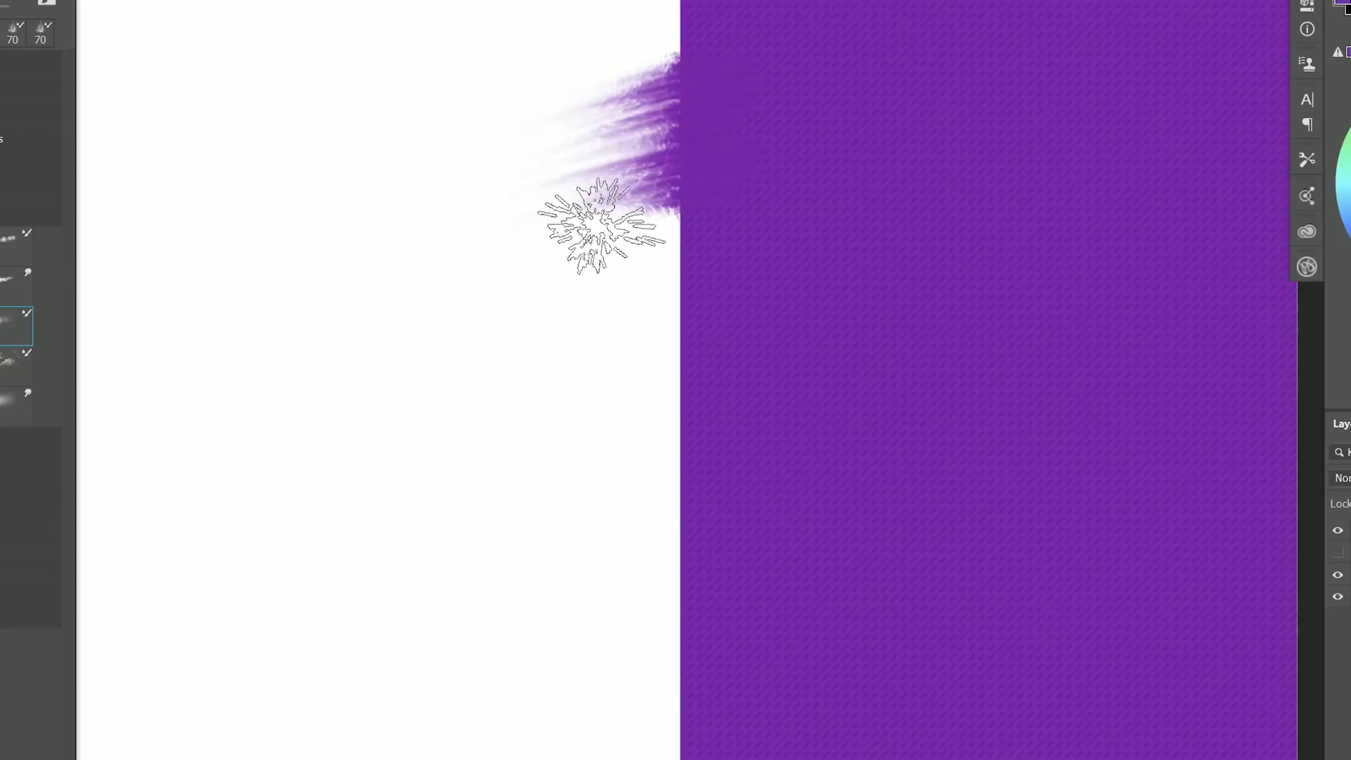
{"action": "left_click_drag", "start_coordinate": [754, 218], "coordinate": [350, 326]}
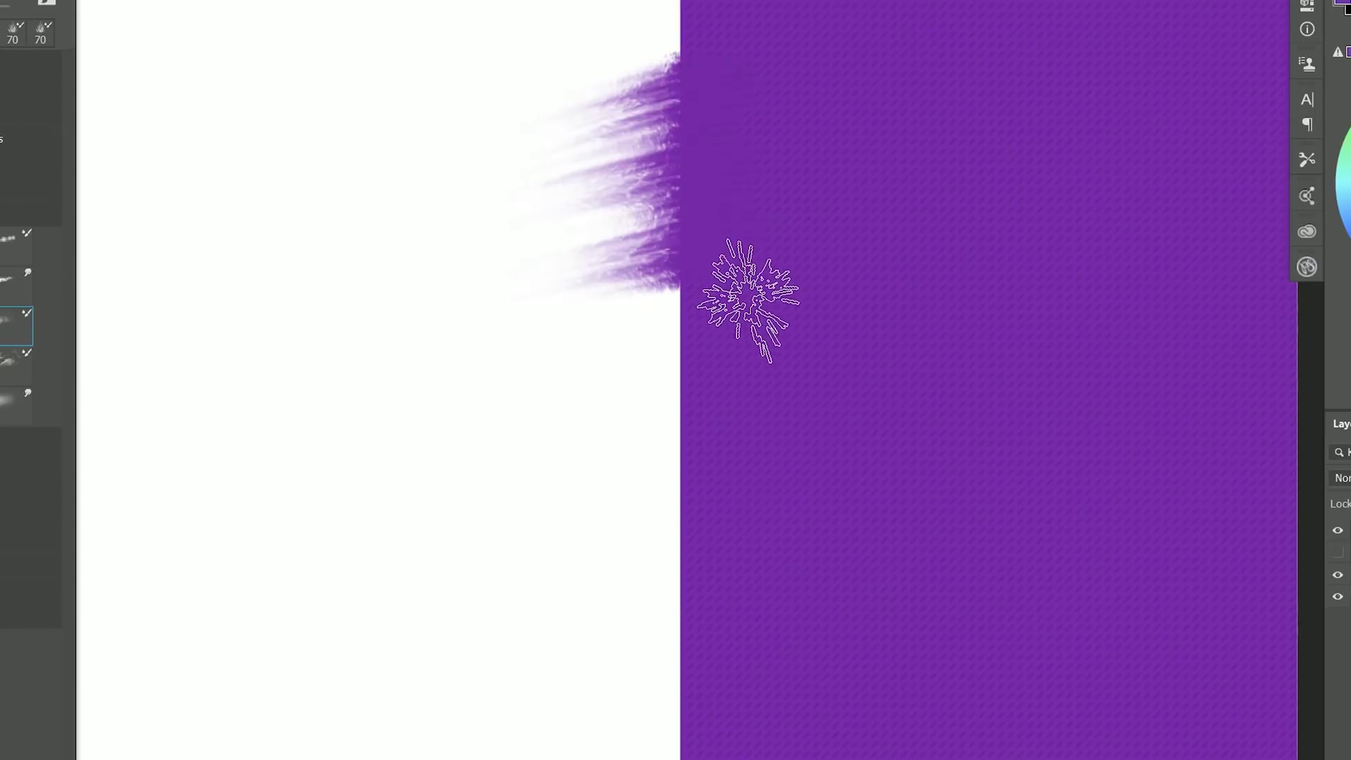
{"action": "mouse_move", "coordinate": [748, 302]}
{"action": "left_mouse_down"}
{"action": "mouse_move", "coordinate": [483, 371]}
{"action": "mouse_move", "coordinate": [748, 349]}
{"action": "mouse_move", "coordinate": [501, 471]}
{"action": "mouse_move", "coordinate": [573, 483]}
{"action": "mouse_move", "coordinate": [769, 356]}
{"action": "mouse_move", "coordinate": [648, 368]}
{"action": "mouse_move", "coordinate": [766, 327]}
{"action": "mouse_move", "coordinate": [588, 317]}
{"action": "mouse_move", "coordinate": [302, 498]}
{"action": "mouse_move", "coordinate": [709, 302]}
{"action": "mouse_move", "coordinate": [244, 540]}
{"action": "mouse_move", "coordinate": [754, 361]}
{"action": "mouse_move", "coordinate": [881, 377]}
{"action": "mouse_move", "coordinate": [905, 353]}
{"action": "mouse_move", "coordinate": [758, 166]}
{"action": "mouse_move", "coordinate": [718, 24]}
{"action": "mouse_move", "coordinate": [543, 66]}
{"action": "mouse_move", "coordinate": [724, 54]}
{"action": "mouse_move", "coordinate": [725, 174]}
{"action": "mouse_move", "coordinate": [528, 286]}
{"action": "mouse_move", "coordinate": [748, 483]}
{"action": "mouse_move", "coordinate": [725, 593]}
{"action": "left_mouse_up"}
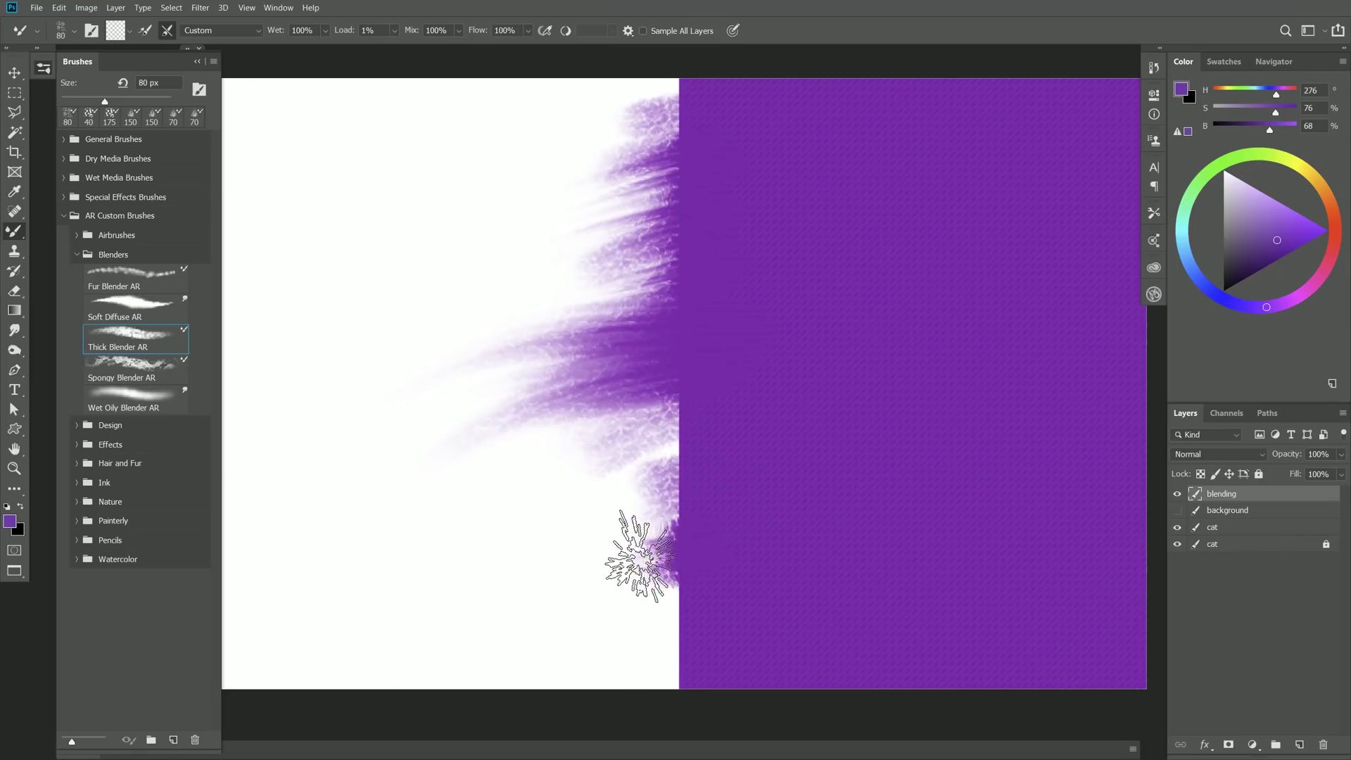
{"action": "mouse_move", "coordinate": [639, 558]}
{"action": "left_mouse_down"}
{"action": "mouse_move", "coordinate": [569, 561]}
{"action": "mouse_move", "coordinate": [669, 574]}
{"action": "left_mouse_up"}
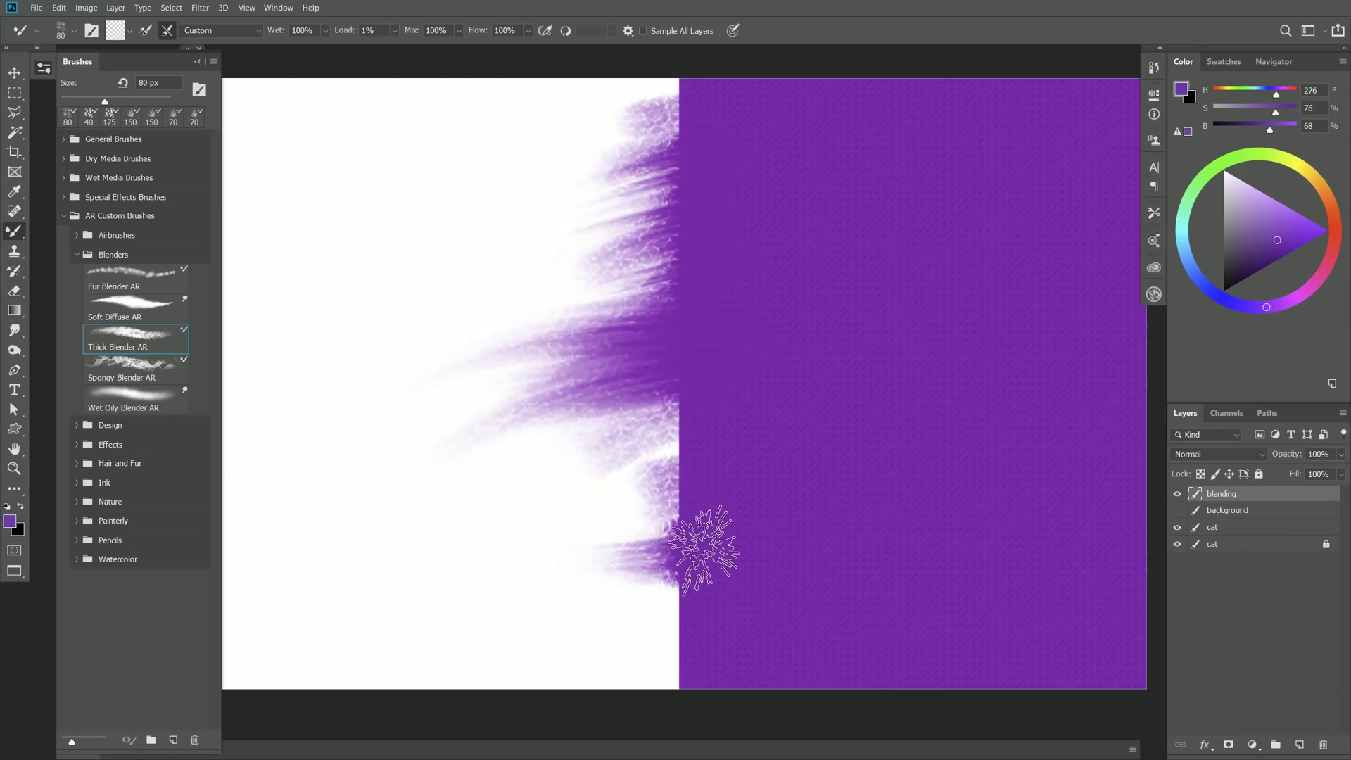
{"action": "key", "text": "ctrl+z"}
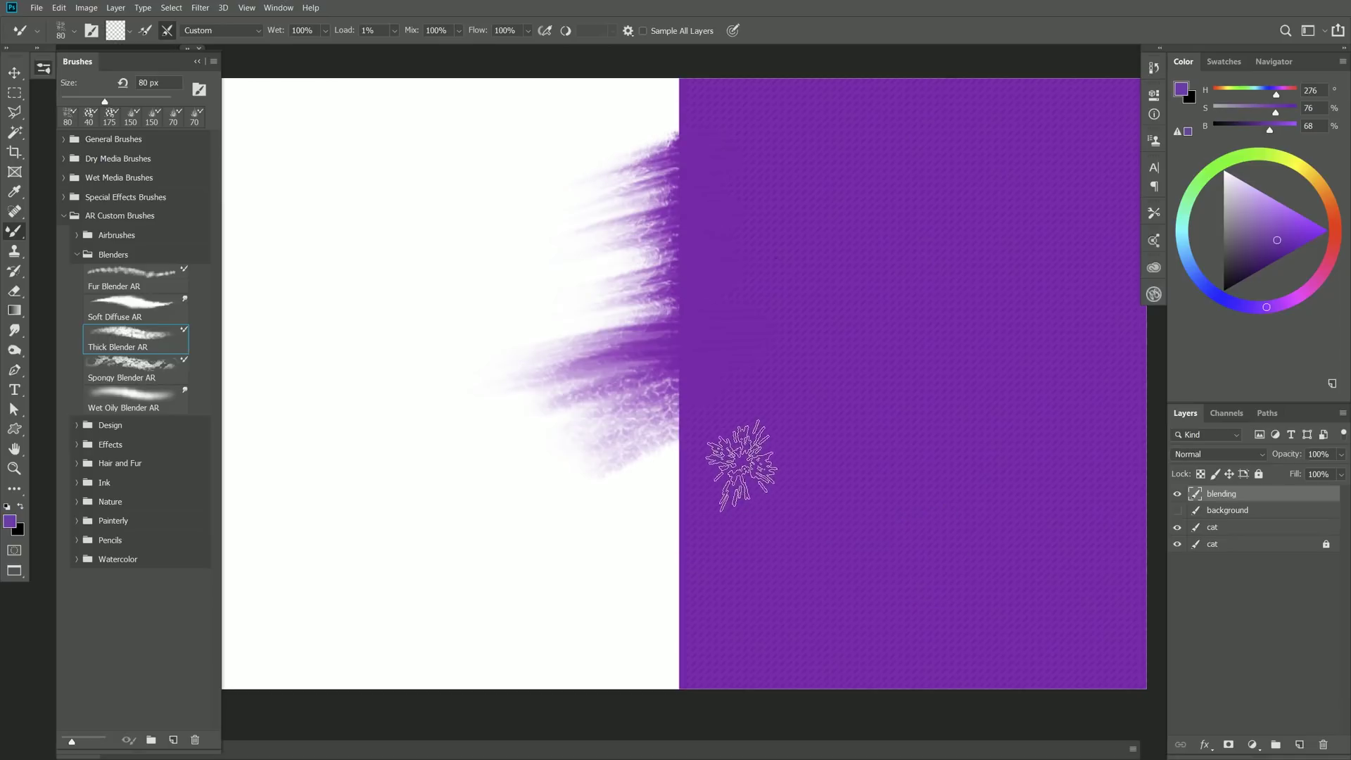
{"action": "mouse_move", "coordinate": [736, 458]}
{"action": "left_mouse_down"}
{"action": "mouse_move", "coordinate": [478, 544]}
{"action": "mouse_move", "coordinate": [707, 517]}
{"action": "mouse_move", "coordinate": [473, 588]}
{"action": "mouse_move", "coordinate": [696, 532]}
{"action": "mouse_move", "coordinate": [501, 603]}
{"action": "mouse_move", "coordinate": [689, 556]}
{"action": "mouse_move", "coordinate": [587, 605]}
{"action": "mouse_move", "coordinate": [734, 530]}
{"action": "mouse_move", "coordinate": [502, 613]}
{"action": "mouse_move", "coordinate": [759, 467]}
{"action": "mouse_move", "coordinate": [503, 561]}
{"action": "mouse_move", "coordinate": [756, 439]}
{"action": "mouse_move", "coordinate": [523, 521]}
{"action": "mouse_move", "coordinate": [718, 452]}
{"action": "mouse_move", "coordinate": [563, 539]}
{"action": "mouse_move", "coordinate": [741, 484]}
{"action": "mouse_move", "coordinate": [683, 425]}
{"action": "left_mouse_up"}
{"action": "mouse_move", "coordinate": [671, 239]}
{"action": "left_mouse_down"}
{"action": "mouse_move", "coordinate": [671, 528]}
{"action": "mouse_move", "coordinate": [647, 380]}
{"action": "mouse_move", "coordinate": [618, 422]}
{"action": "left_mouse_up"}
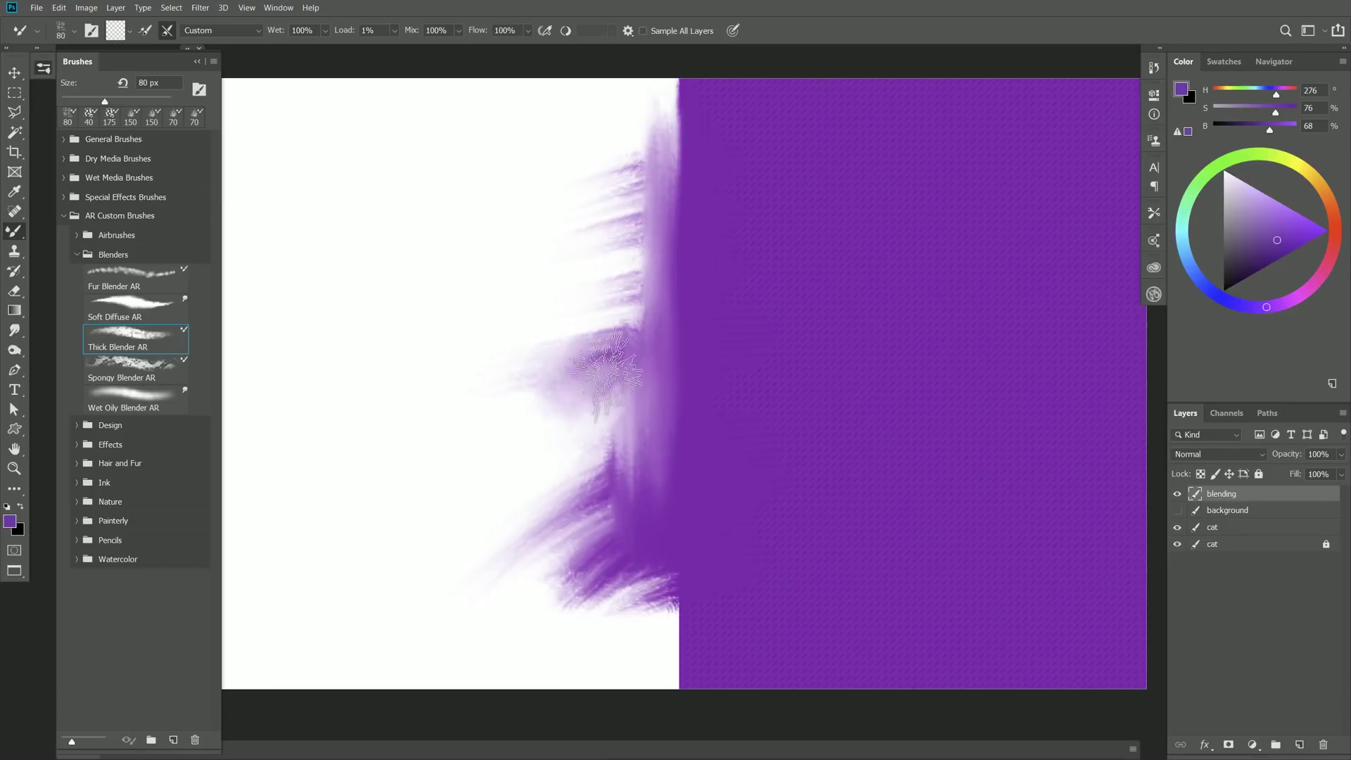
{"action": "mouse_move", "coordinate": [607, 373]}
{"action": "left_mouse_down"}
{"action": "mouse_move", "coordinate": [561, 332]}
{"action": "mouse_move", "coordinate": [568, 379]}
{"action": "mouse_move", "coordinate": [643, 398]}
{"action": "mouse_move", "coordinate": [606, 302]}
{"action": "mouse_move", "coordinate": [564, 330]}
{"action": "mouse_move", "coordinate": [632, 404]}
{"action": "mouse_move", "coordinate": [671, 513]}
{"action": "mouse_move", "coordinate": [741, 459]}
{"action": "mouse_move", "coordinate": [741, 359]}
{"action": "mouse_move", "coordinate": [609, 393]}
{"action": "mouse_move", "coordinate": [553, 488]}
{"action": "mouse_move", "coordinate": [861, 511]}
{"action": "left_mouse_up"}
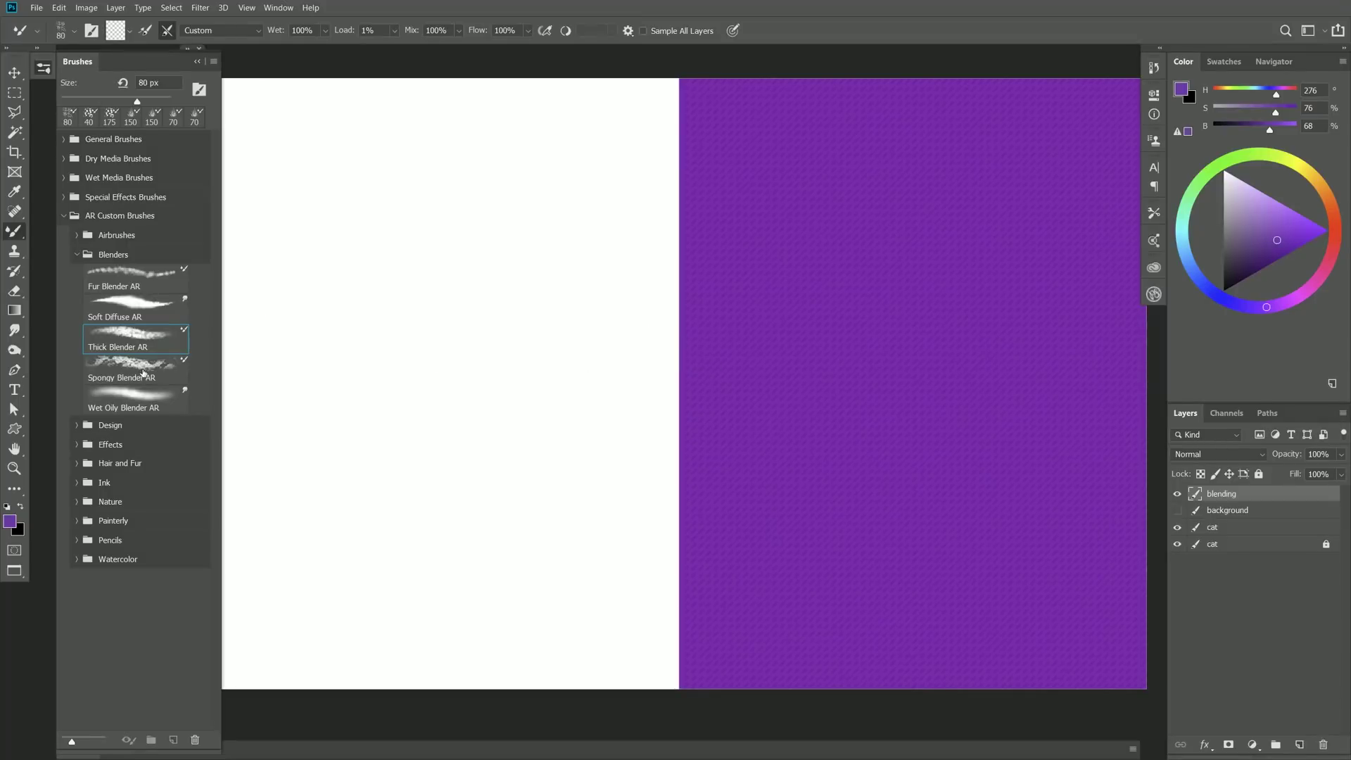
- Try Spongy Blender AR across the boundary, then sweep 250 px fur strands down the purple edge
{"action": "left_click", "coordinate": [144, 373]}
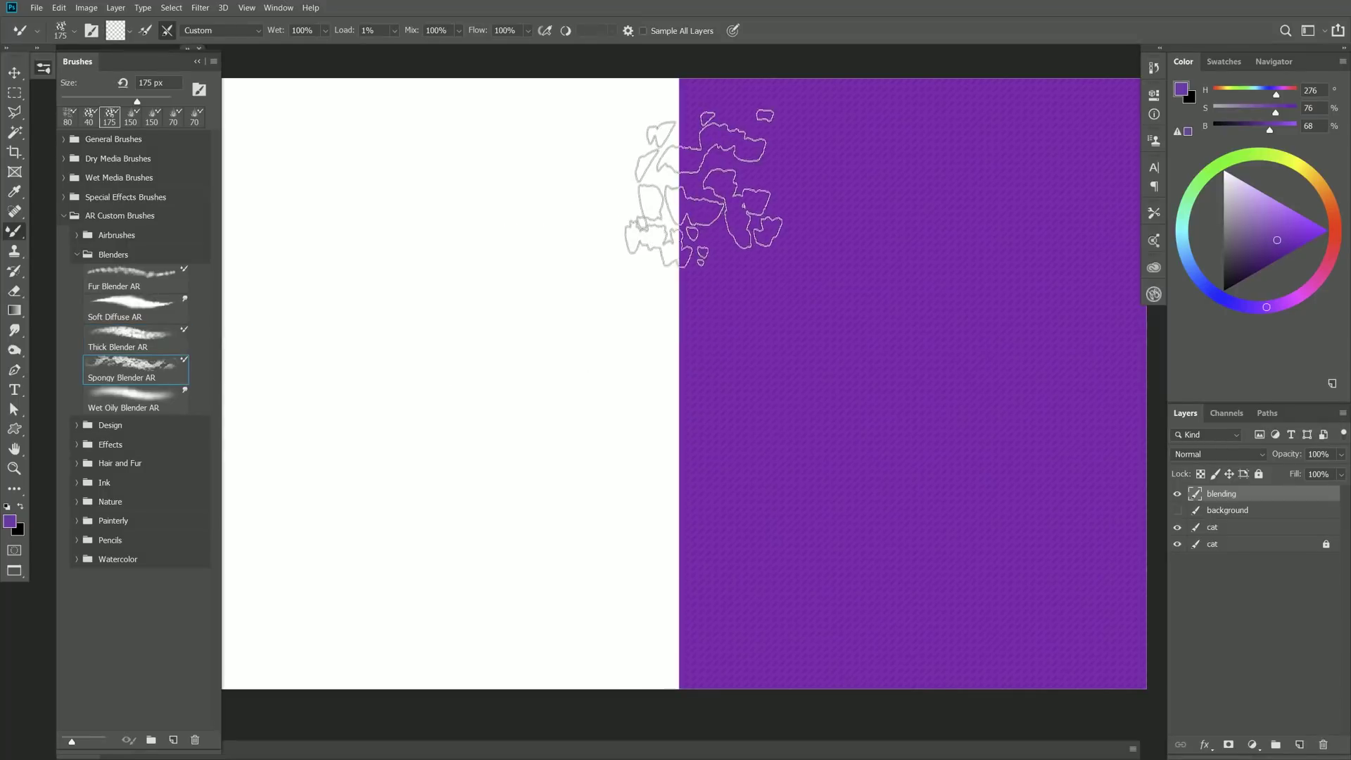
{"action": "mouse_move", "coordinate": [708, 196]}
{"action": "left_mouse_down"}
{"action": "mouse_move", "coordinate": [648, 239]}
{"action": "mouse_move", "coordinate": [645, 276]}
{"action": "mouse_move", "coordinate": [709, 316]}
{"action": "mouse_move", "coordinate": [711, 257]}
{"action": "mouse_move", "coordinate": [620, 294]}
{"action": "mouse_move", "coordinate": [729, 362]}
{"action": "mouse_move", "coordinate": [635, 408]}
{"action": "mouse_move", "coordinate": [657, 445]}
{"action": "mouse_move", "coordinate": [730, 467]}
{"action": "mouse_move", "coordinate": [655, 555]}
{"action": "mouse_move", "coordinate": [690, 532]}
{"action": "mouse_move", "coordinate": [680, 287]}
{"action": "mouse_move", "coordinate": [692, 289]}
{"action": "mouse_move", "coordinate": [737, 414]}
{"action": "mouse_move", "coordinate": [584, 428]}
{"action": "mouse_move", "coordinate": [650, 523]}
{"action": "mouse_move", "coordinate": [708, 263]}
{"action": "mouse_move", "coordinate": [738, 415]}
{"action": "mouse_move", "coordinate": [614, 571]}
{"action": "mouse_move", "coordinate": [589, 478]}
{"action": "mouse_move", "coordinate": [764, 458]}
{"action": "mouse_move", "coordinate": [809, 547]}
{"action": "mouse_move", "coordinate": [938, 574]}
{"action": "left_mouse_up"}
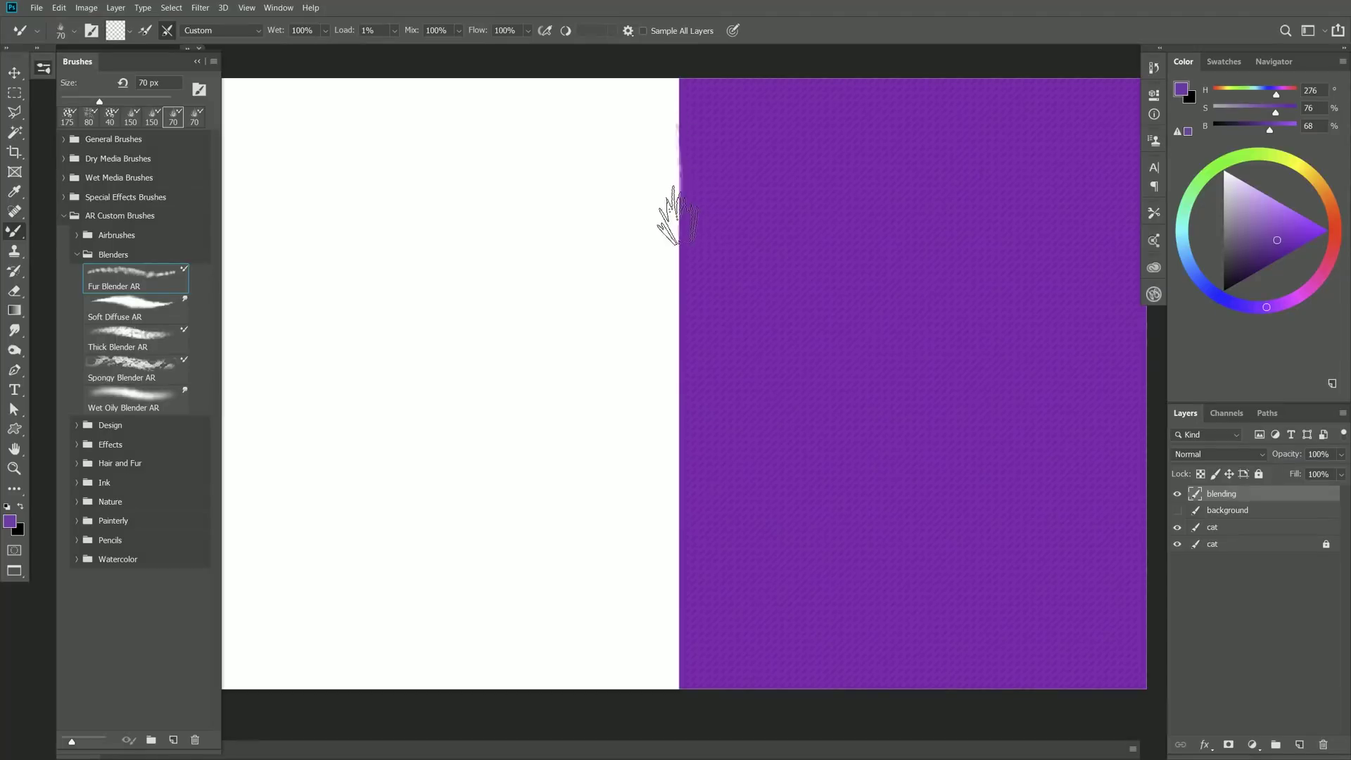
{"action": "mouse_move", "coordinate": [666, 205]}
{"action": "left_mouse_down"}
{"action": "mouse_move", "coordinate": [675, 231]}
{"action": "mouse_move", "coordinate": [678, 181]}
{"action": "mouse_move", "coordinate": [674, 286]}
{"action": "mouse_move", "coordinate": [693, 333]}
{"action": "mouse_move", "coordinate": [662, 366]}
{"action": "mouse_move", "coordinate": [704, 367]}
{"action": "mouse_move", "coordinate": [675, 422]}
{"action": "mouse_move", "coordinate": [729, 454]}
{"action": "mouse_move", "coordinate": [724, 487]}
{"action": "mouse_move", "coordinate": [665, 516]}
{"action": "mouse_move", "coordinate": [665, 535]}
{"action": "mouse_move", "coordinate": [712, 520]}
{"action": "mouse_move", "coordinate": [659, 566]}
{"action": "mouse_move", "coordinate": [710, 556]}
{"action": "mouse_move", "coordinate": [668, 661]}
{"action": "mouse_move", "coordinate": [707, 651]}
{"action": "mouse_move", "coordinate": [693, 679]}
{"action": "left_mouse_up"}
{"action": "key", "text": "ctrl+z"}
{"action": "key", "text": "bracketright"}
{"action": "key", "text": "bracketright"}
{"action": "key", "text": "bracketright"}
{"action": "key", "text": "bracketright"}
{"action": "key", "text": "bracketright"}
{"action": "key", "text": "bracketright"}
{"action": "key", "text": "bracketright"}
{"action": "key", "text": "bracketright"}
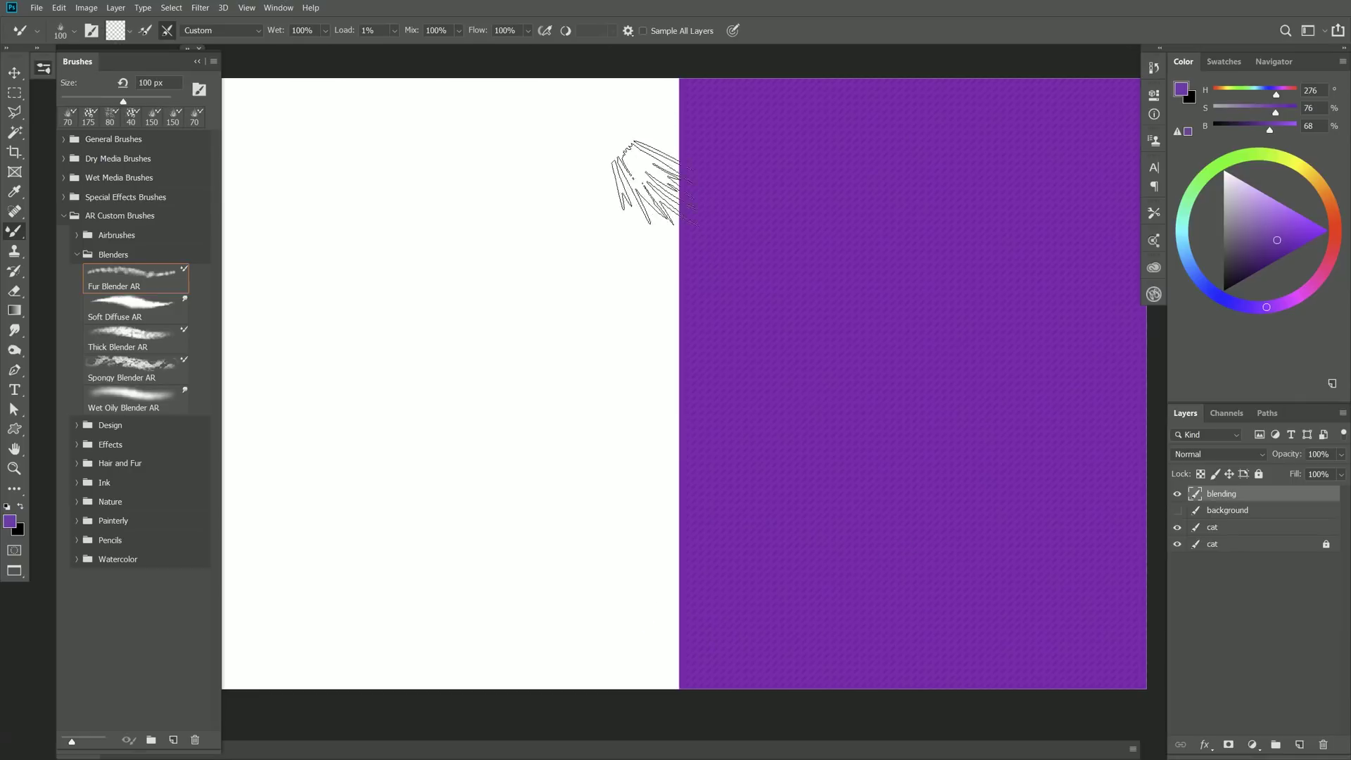
{"action": "mouse_move", "coordinate": [625, 141]}
{"action": "left_mouse_down"}
{"action": "mouse_move", "coordinate": [676, 442]}
{"action": "mouse_move", "coordinate": [655, 620]}
{"action": "mouse_move", "coordinate": [633, 303]}
{"action": "mouse_move", "coordinate": [648, 415]}
{"action": "mouse_move", "coordinate": [732, 292]}
{"action": "left_mouse_up"}
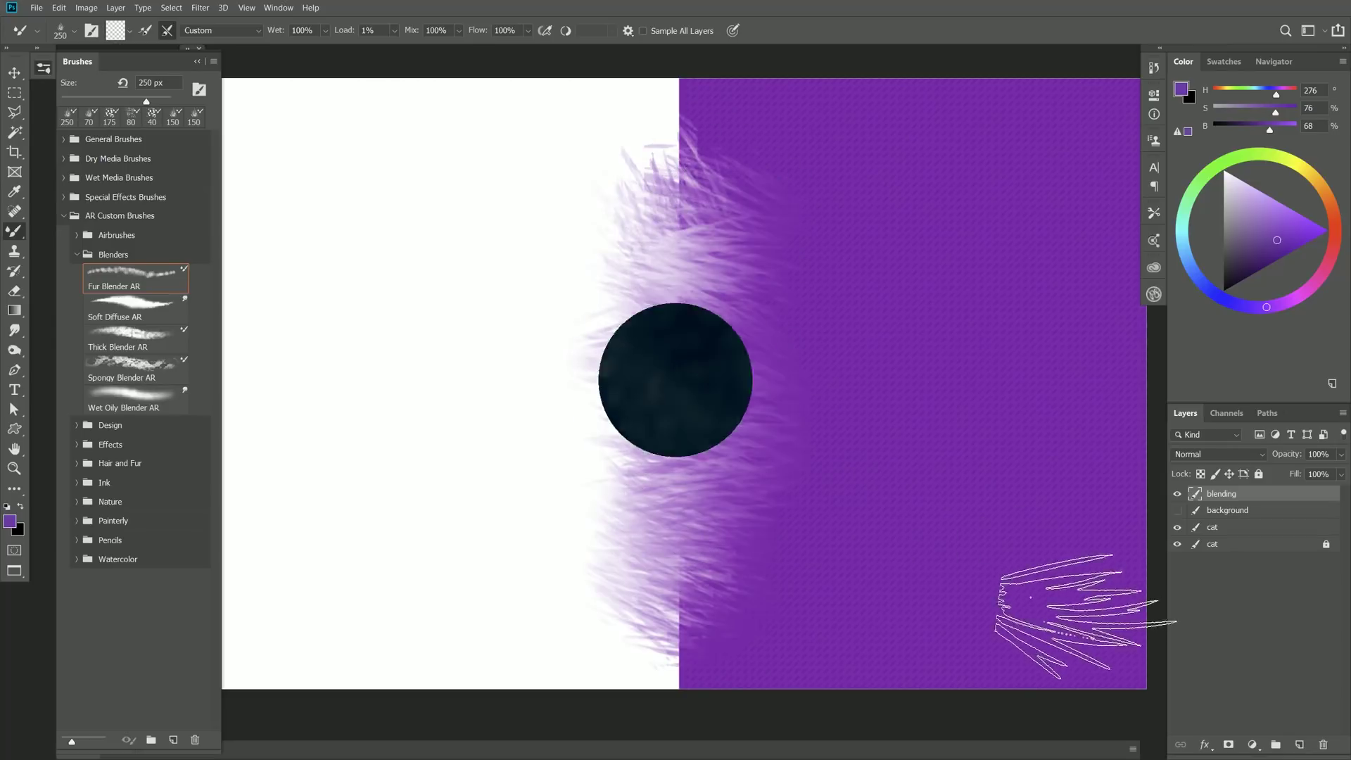